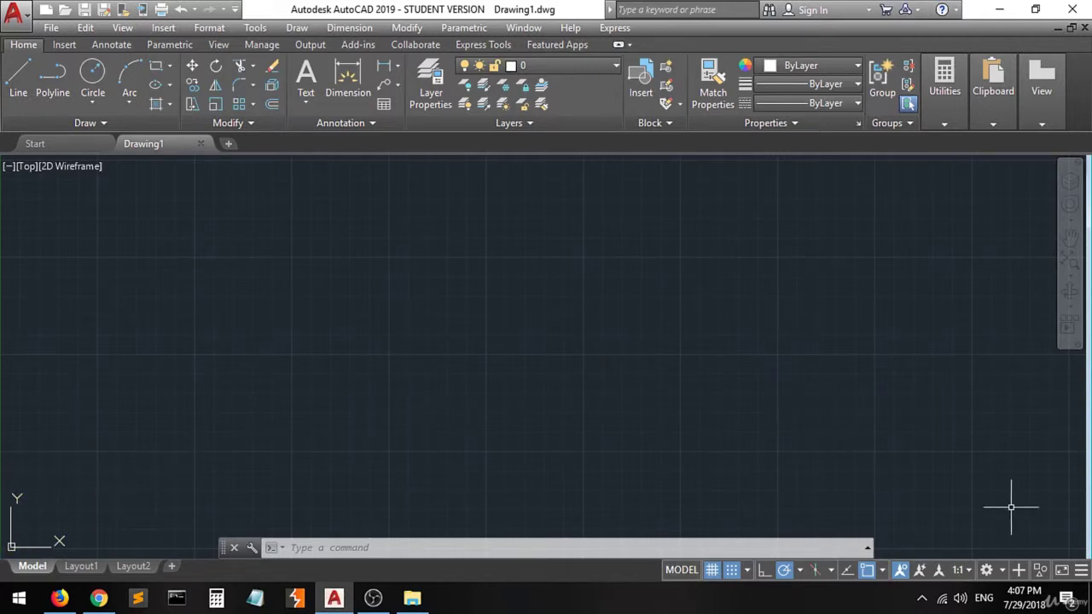
- Switch the workspace to 3D Basics, followed by 3D Modeling
left_click(1000, 570)
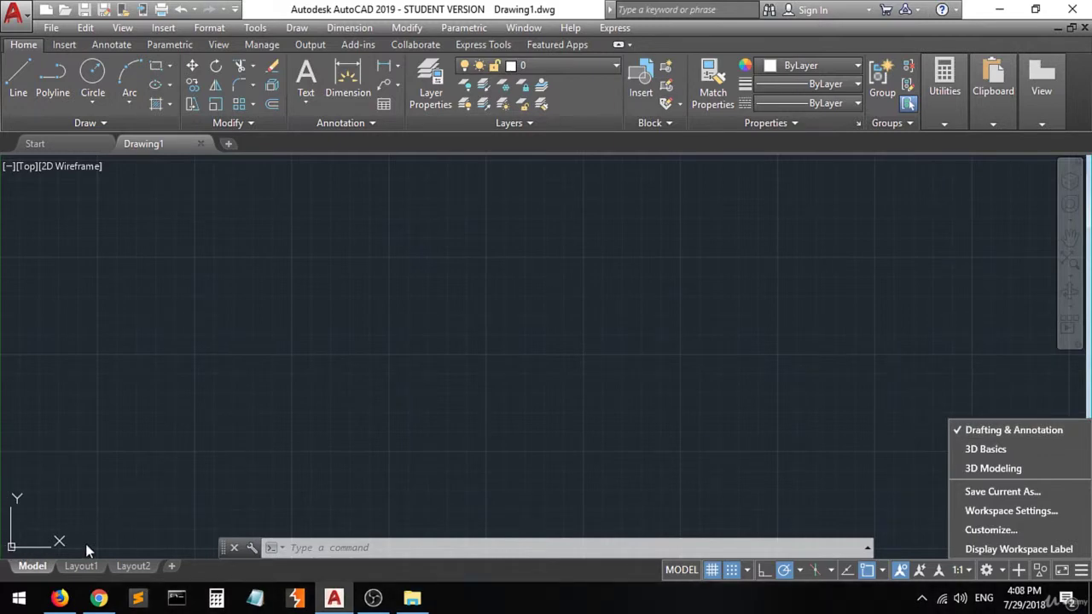
left_click(1024, 450)
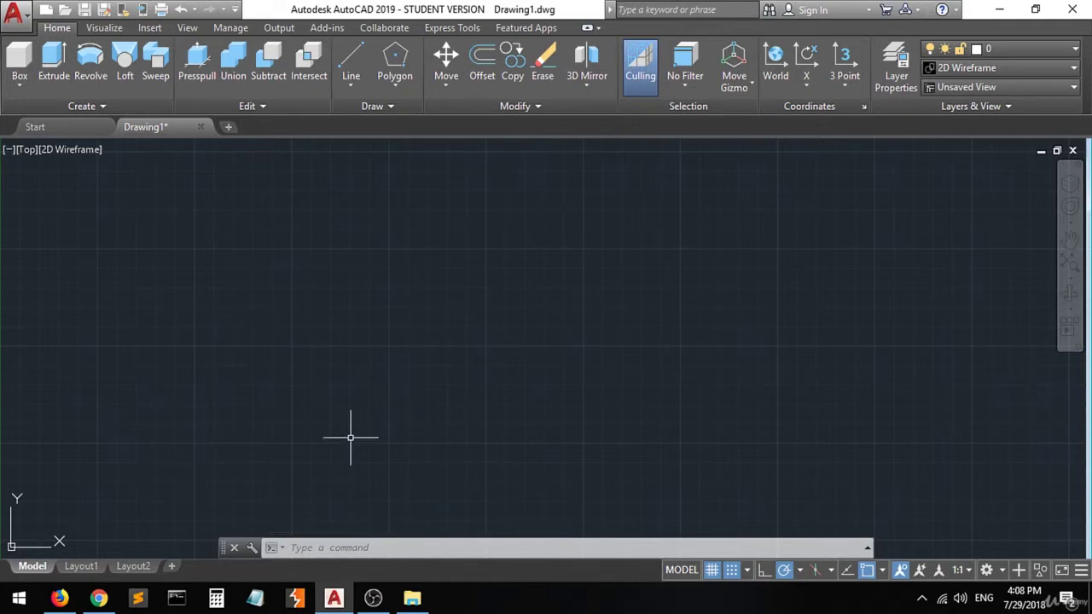
left_click(985, 570)
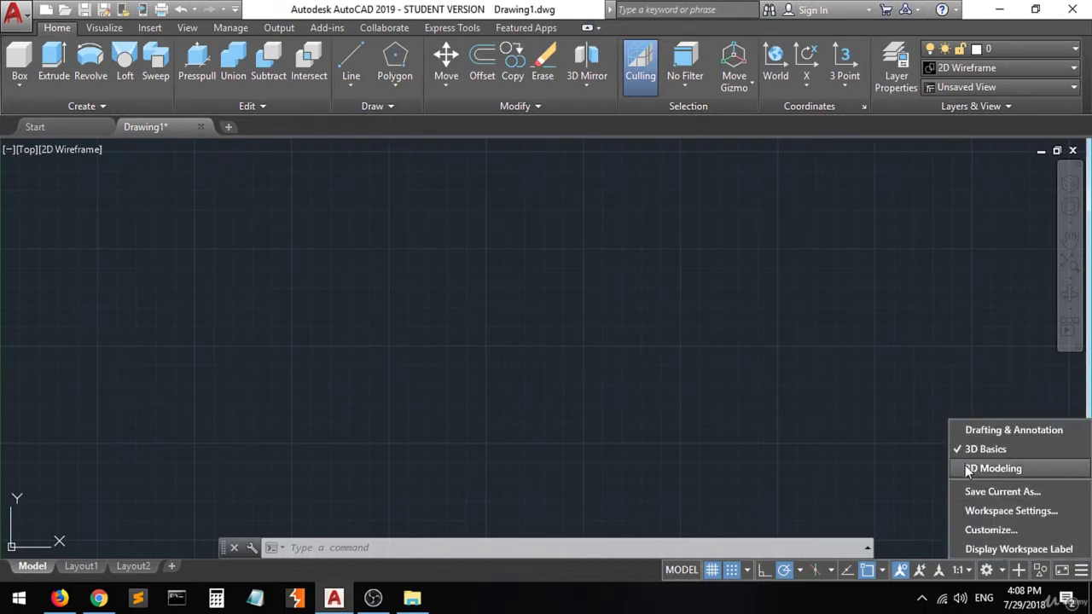
left_click(992, 468)
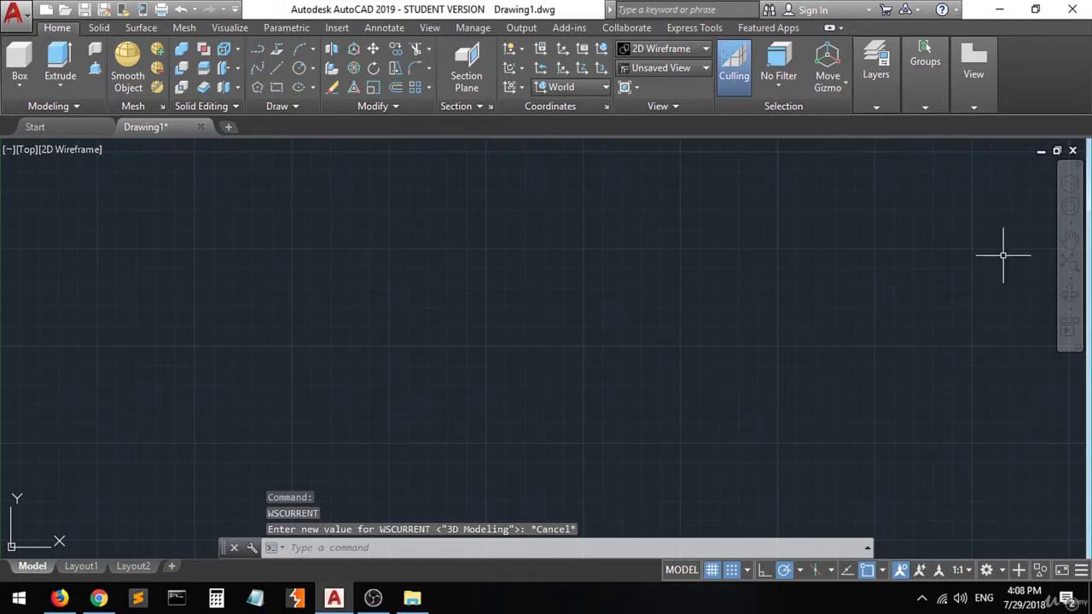
- Display the ViewCube and orbit the drawing from the top view to a tilted 3D view
left_click(1070, 185)
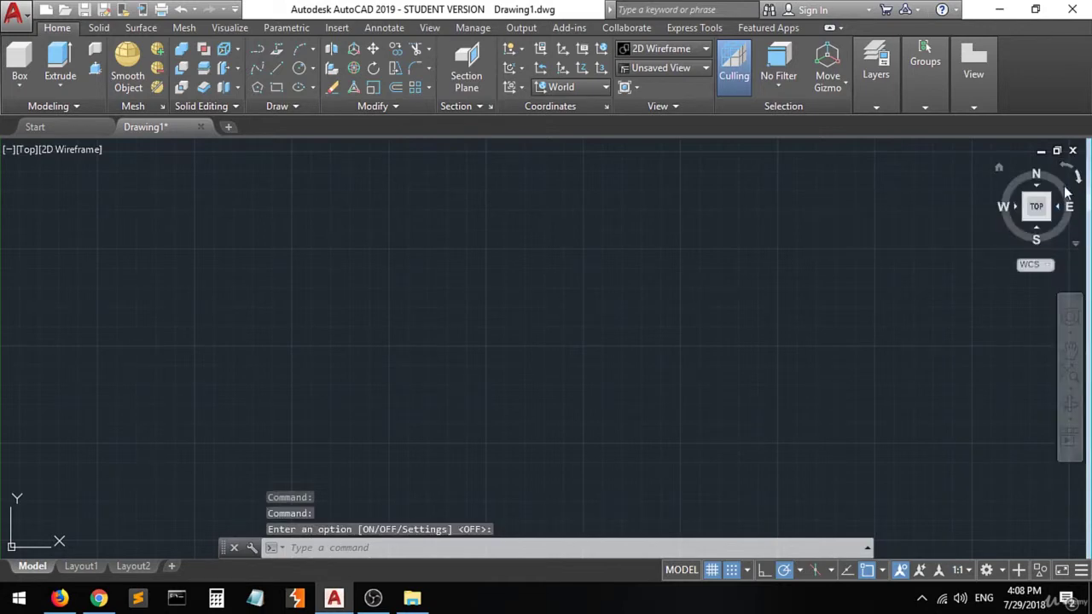
left_click(1034, 210)
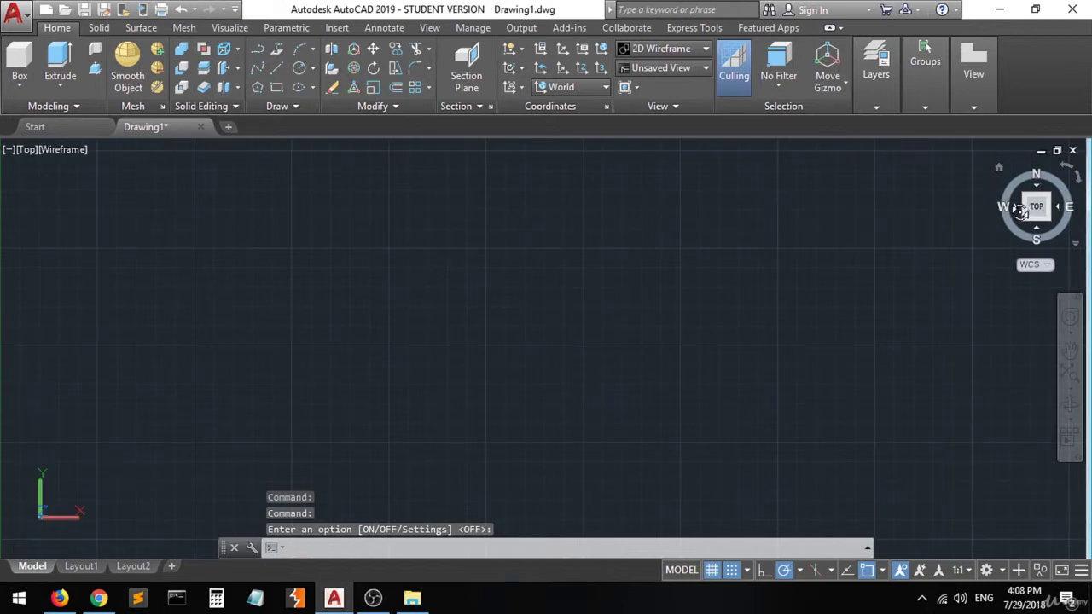
left_click_drag(1019, 212, 964, 277)
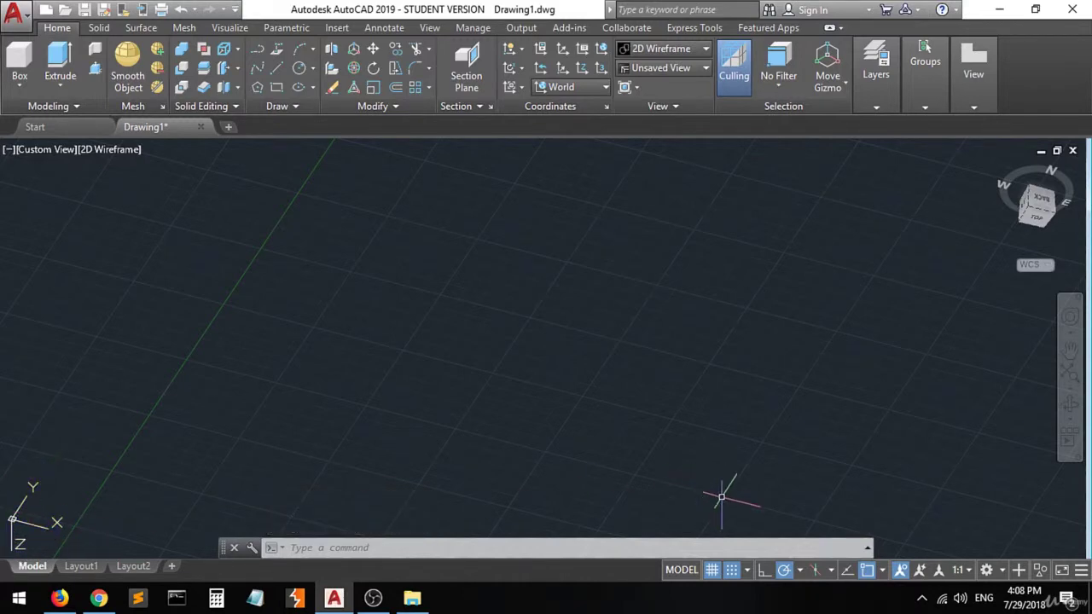
- Switch the workspace back to Drafting & Annotation and restore the top view with north facing up
left_click(1000, 574)
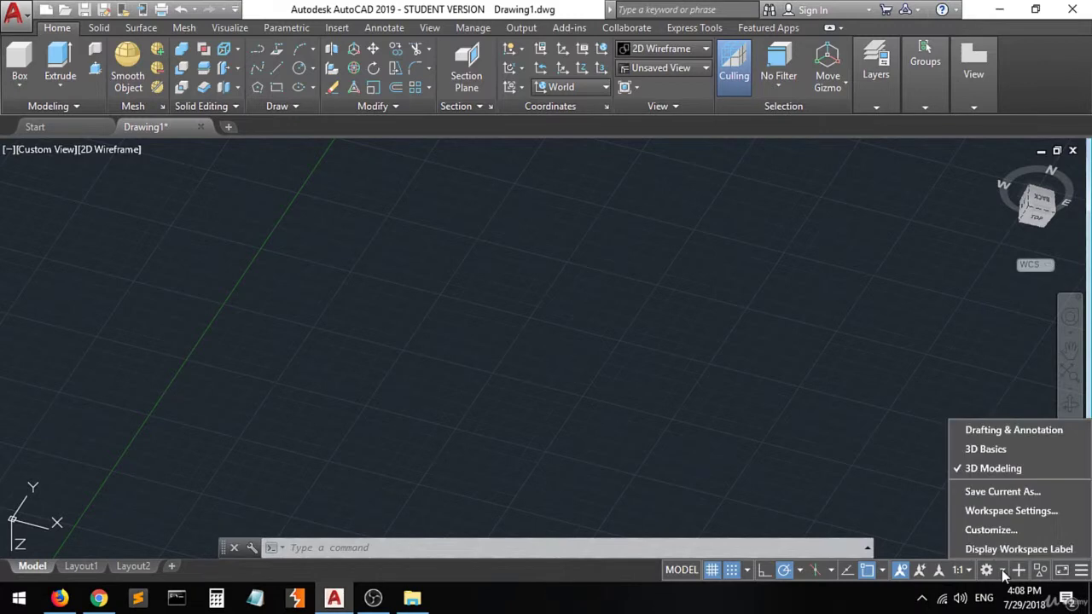
left_click(995, 432)
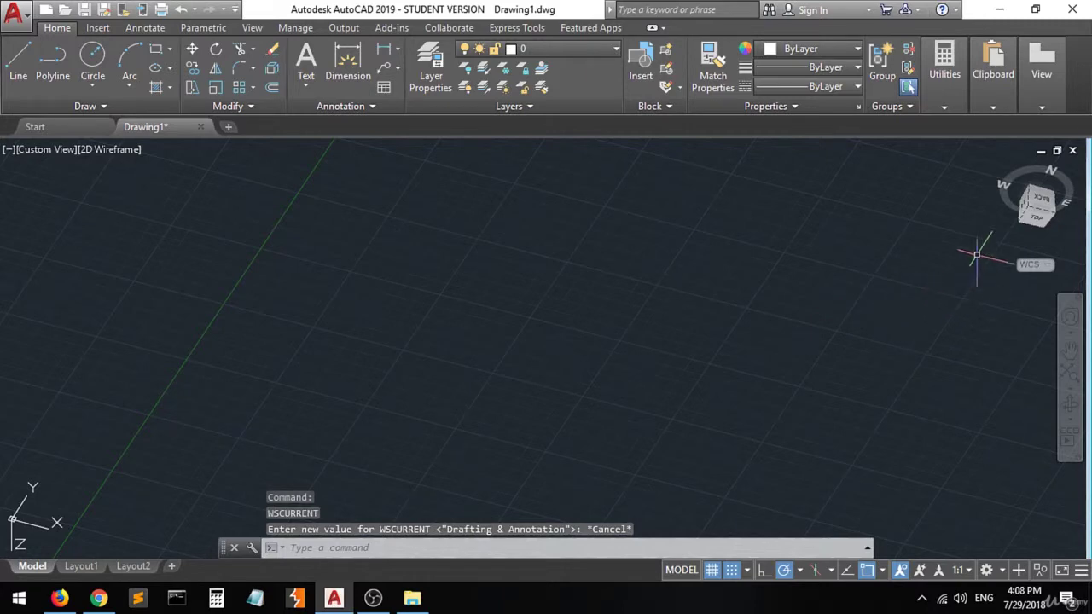
left_click(1038, 220)
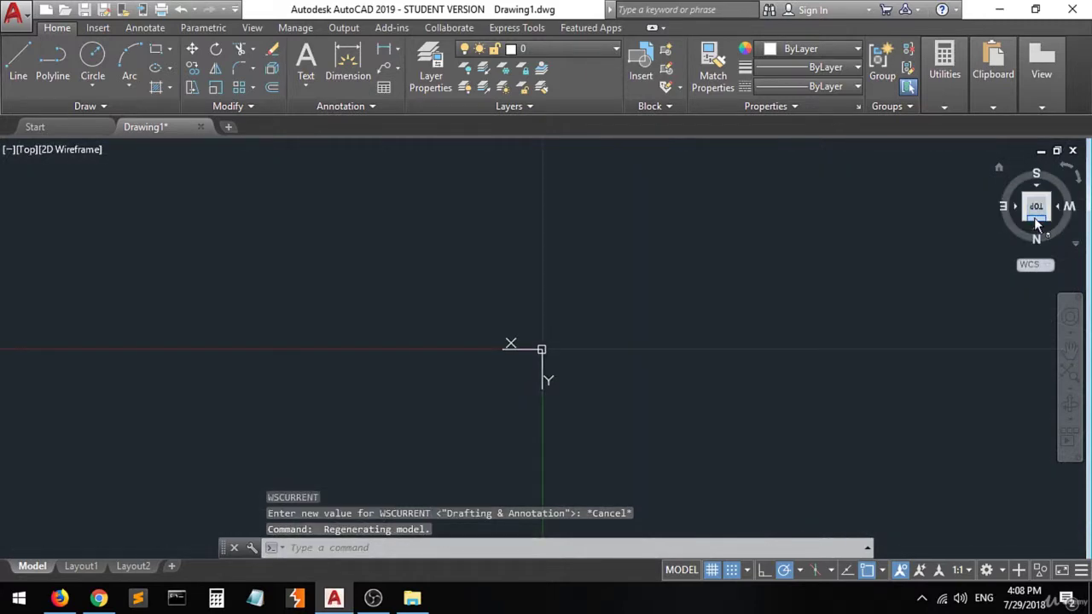
left_click(1076, 181)
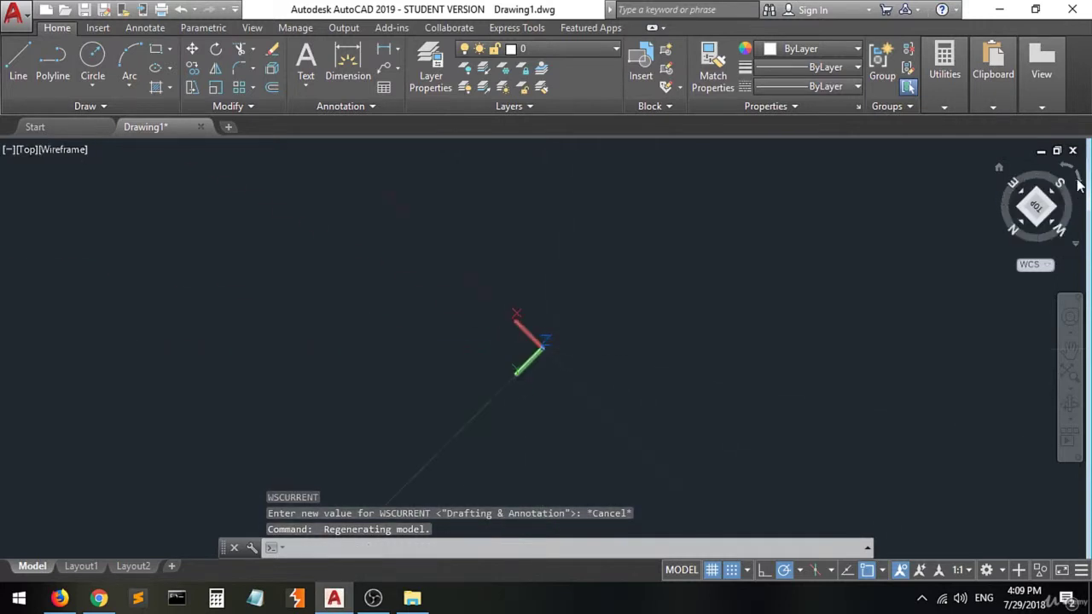
left_click(1078, 182)
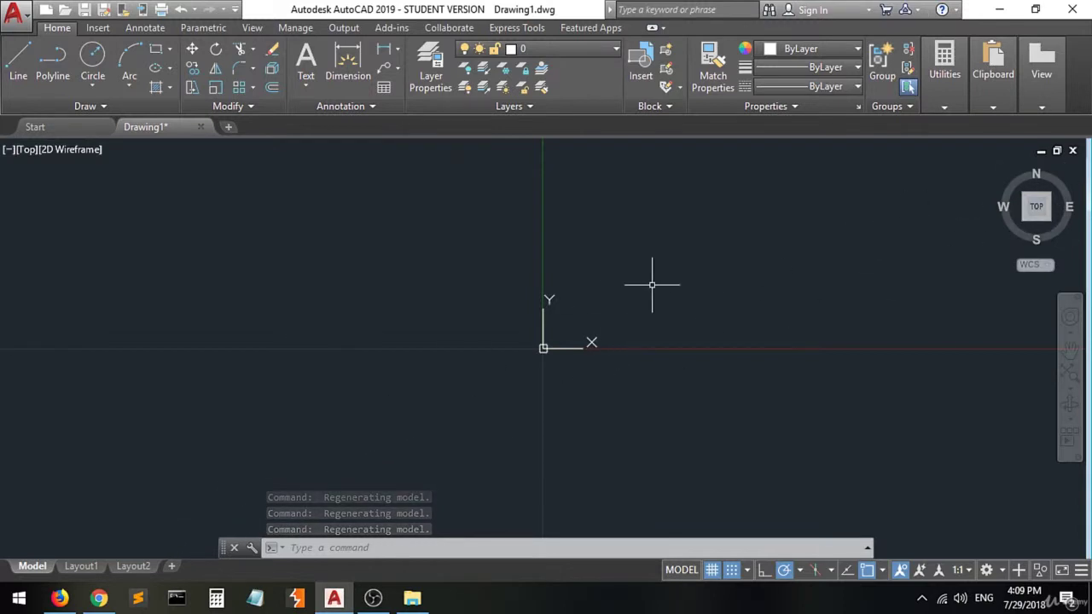
- Start a line at the origin, using coordinates 0,0 for its first point
left_click(1071, 350)
mouse_move(801, 249)
left_mouse_down()
mouse_move(767, 284)
mouse_move(411, 344)
mouse_move(295, 425)
mouse_move(261, 432)
mouse_move(275, 438)
mouse_move(276, 423)
mouse_move(378, 373)
mouse_move(261, 358)
mouse_move(341, 348)
left_mouse_up()
left_click_drag(336, 295, 239, 401)
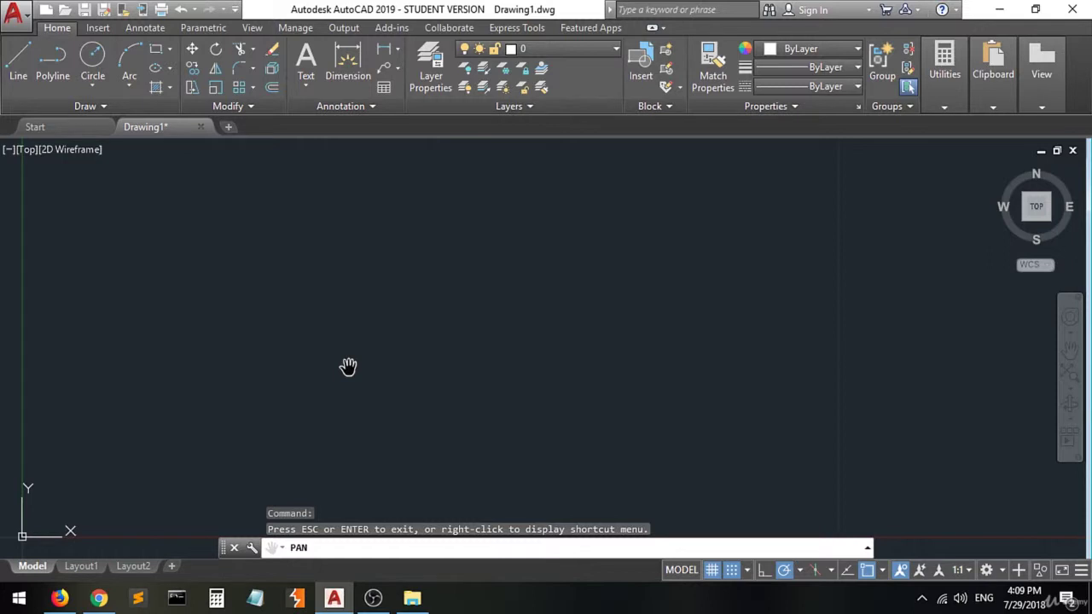
left_click(19, 67)
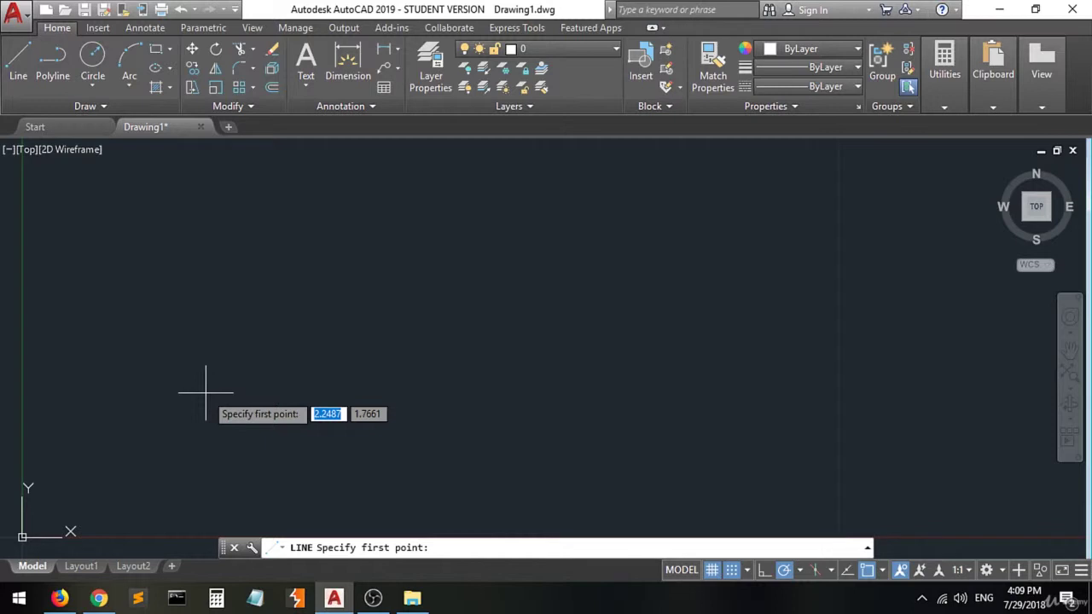
type("0")
key("Tab")
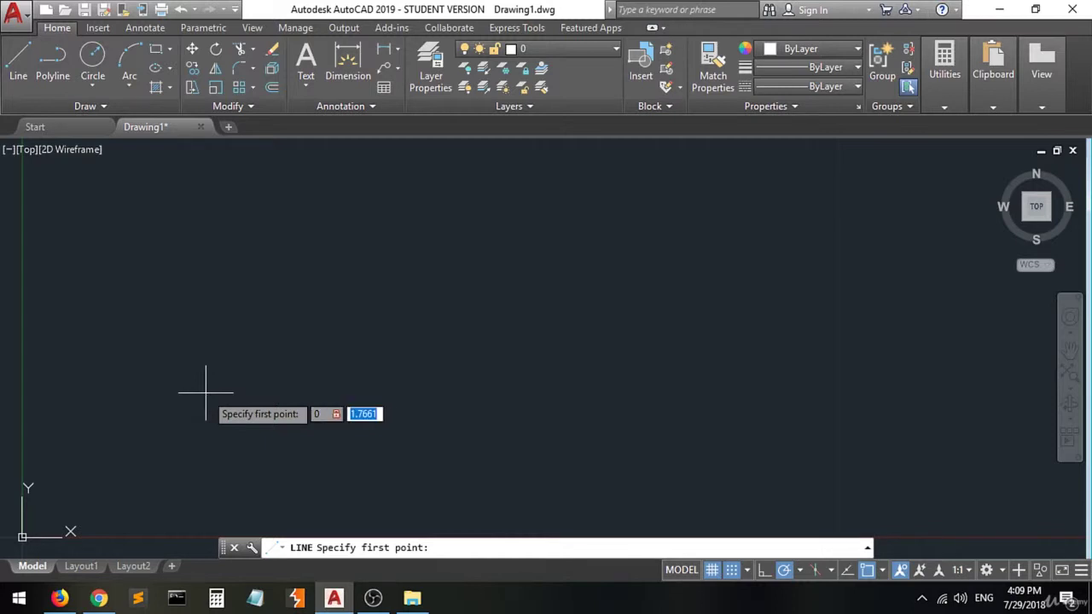
type("0")
key("Return")
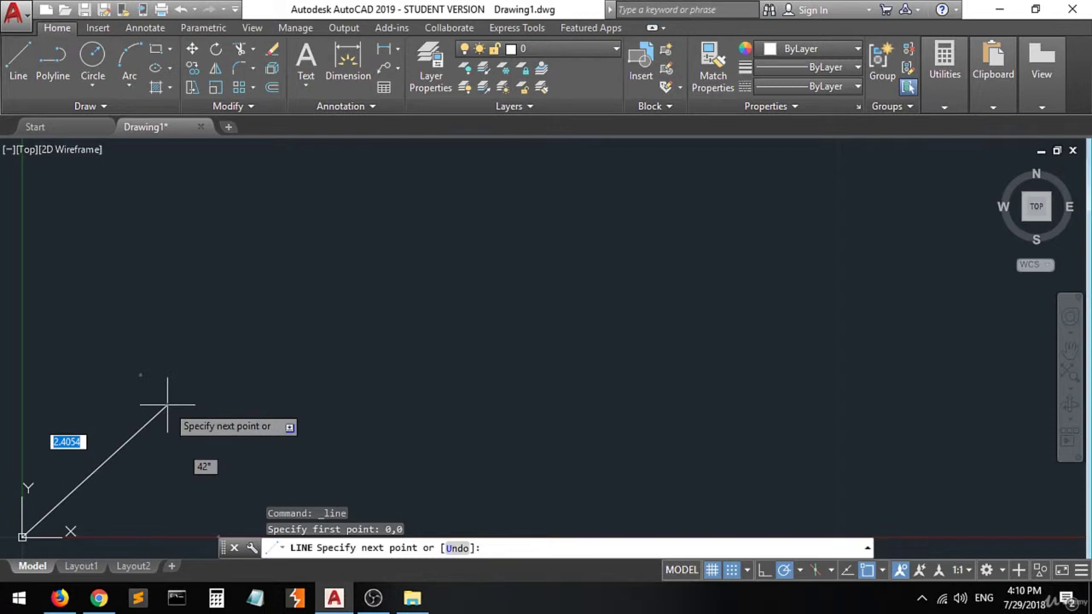
- Try to define the line's next point with the values 10 and 10
type("10")
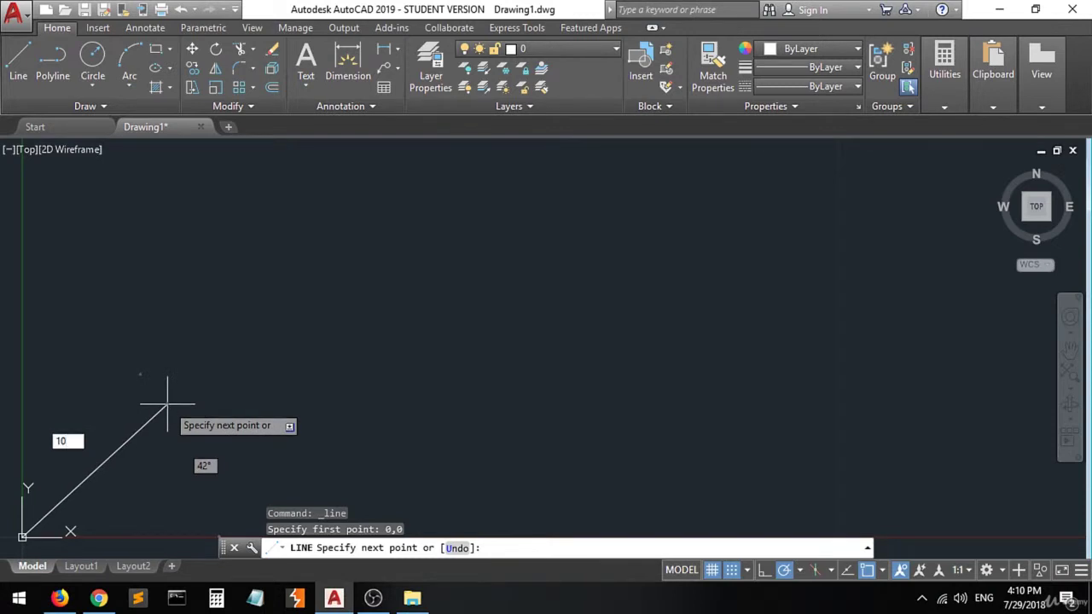
key("Tab")
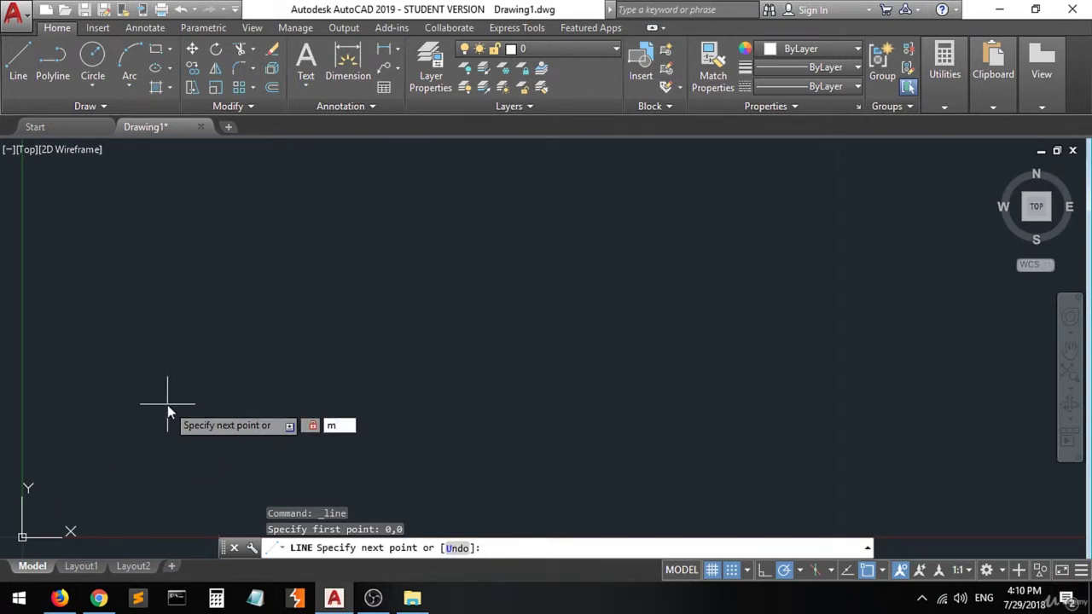
type("10")
key("Return")
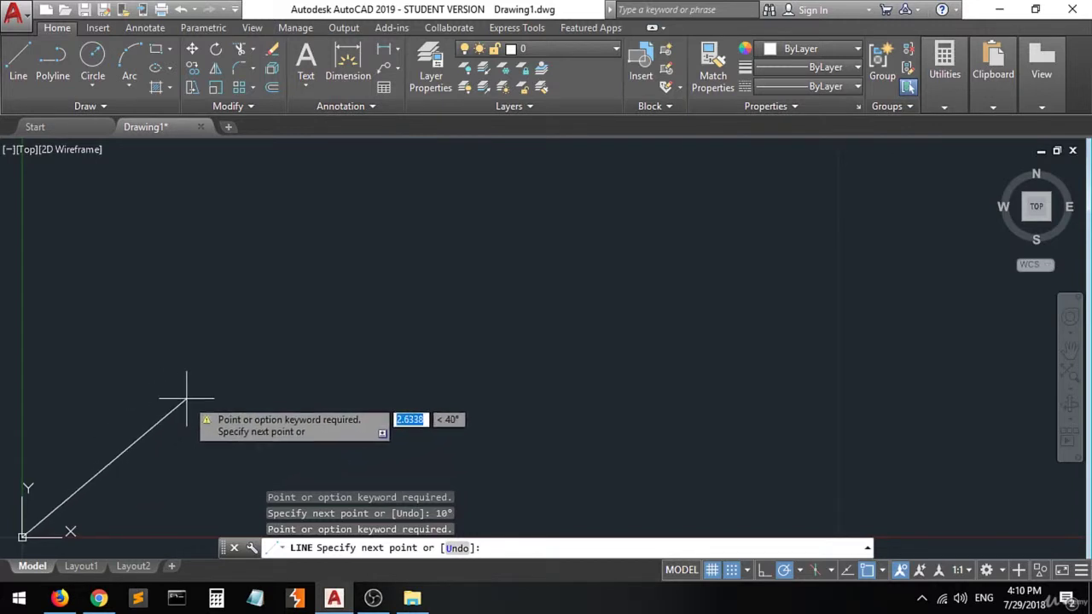
type("10")
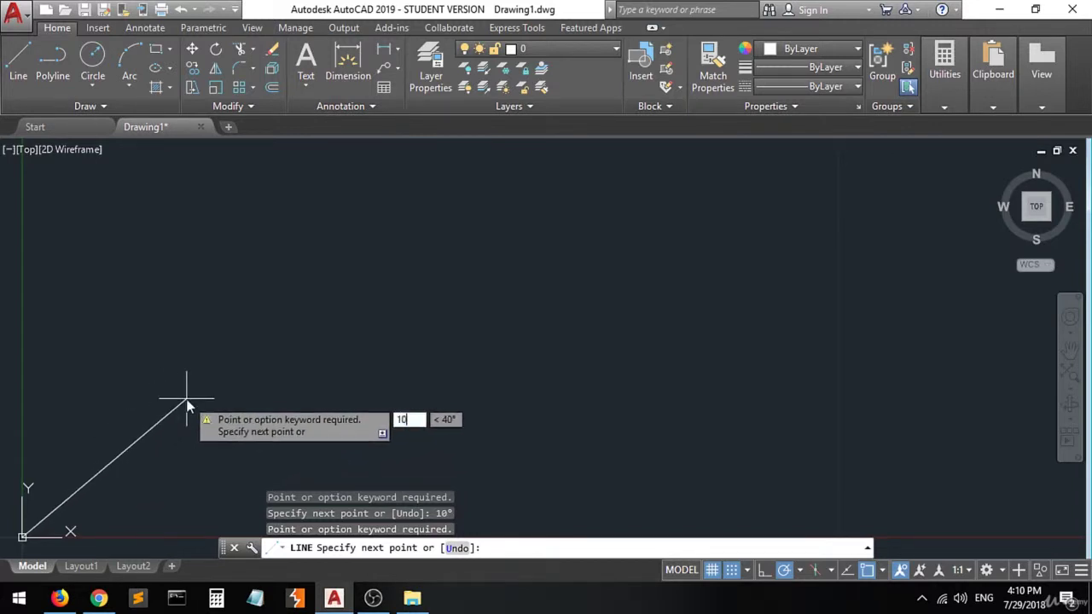
key("Tab")
type("10")
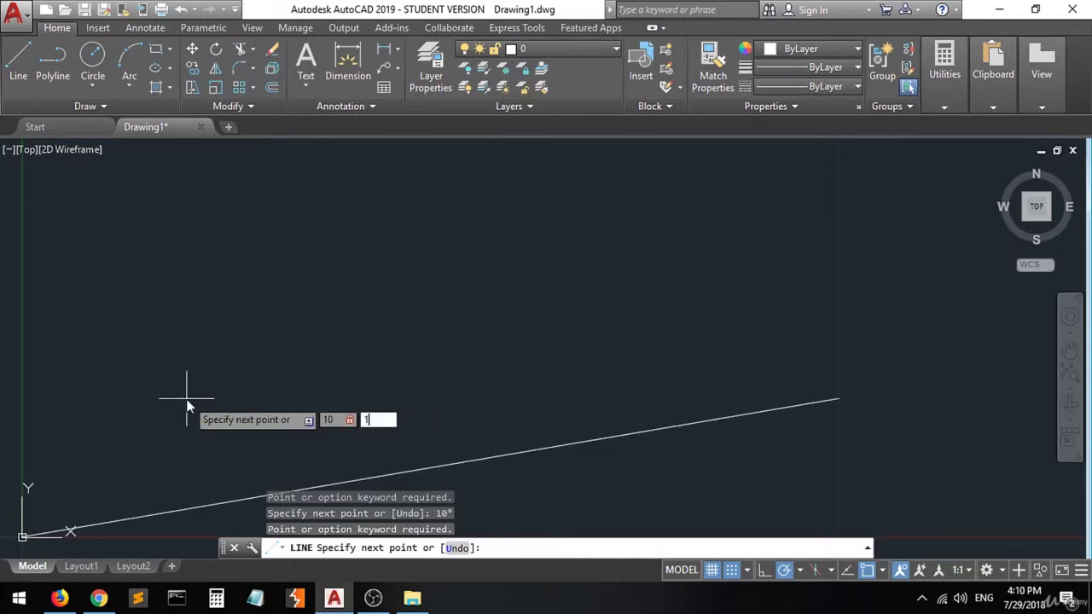
type("@10,10")
key("Return")
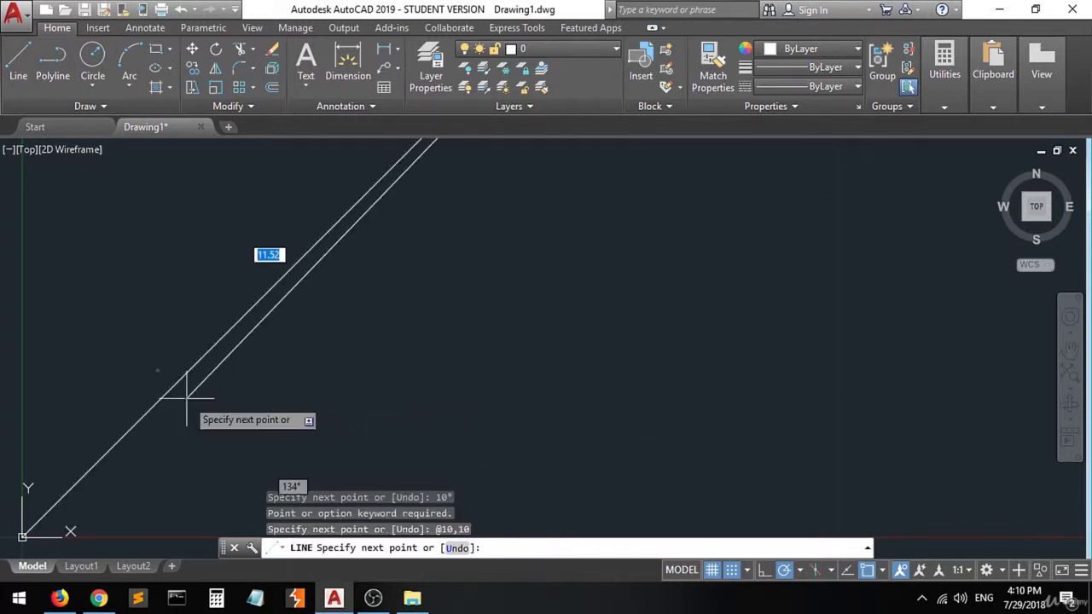
scroll(186, 398, "down", 4)
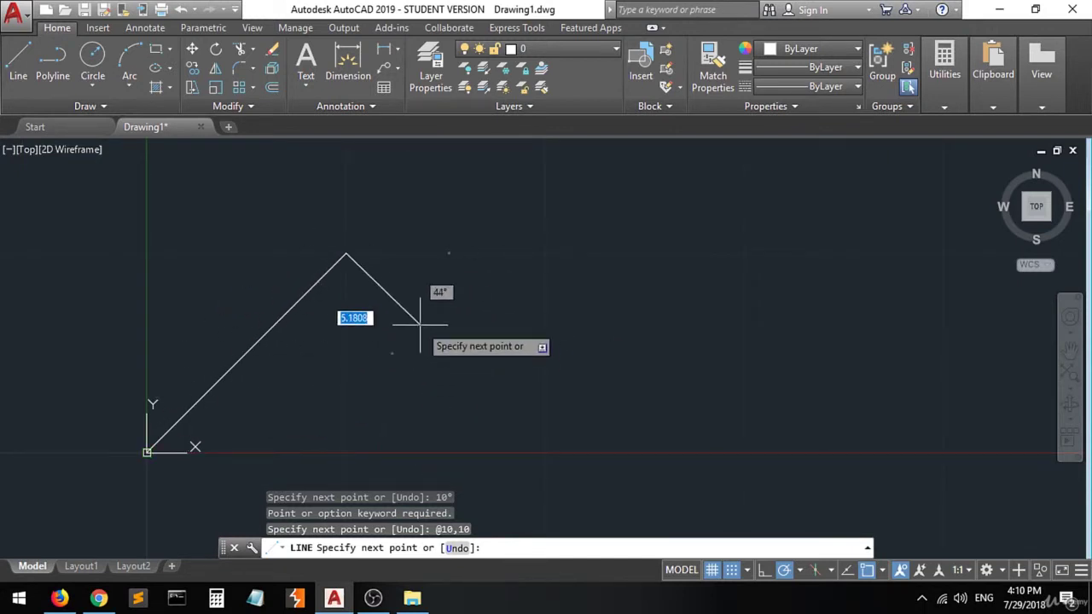
key("Return")
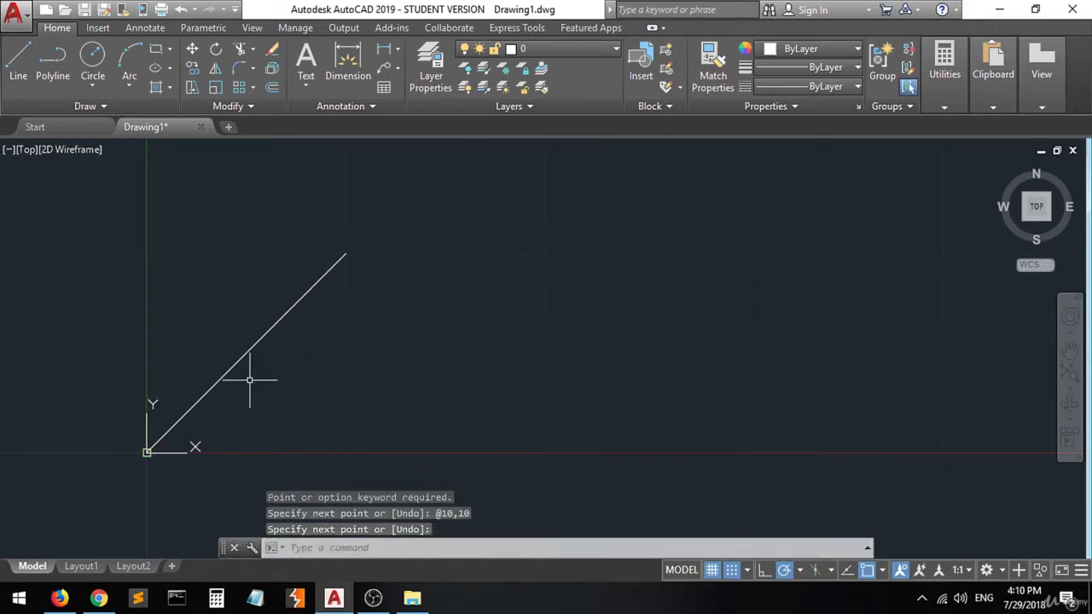
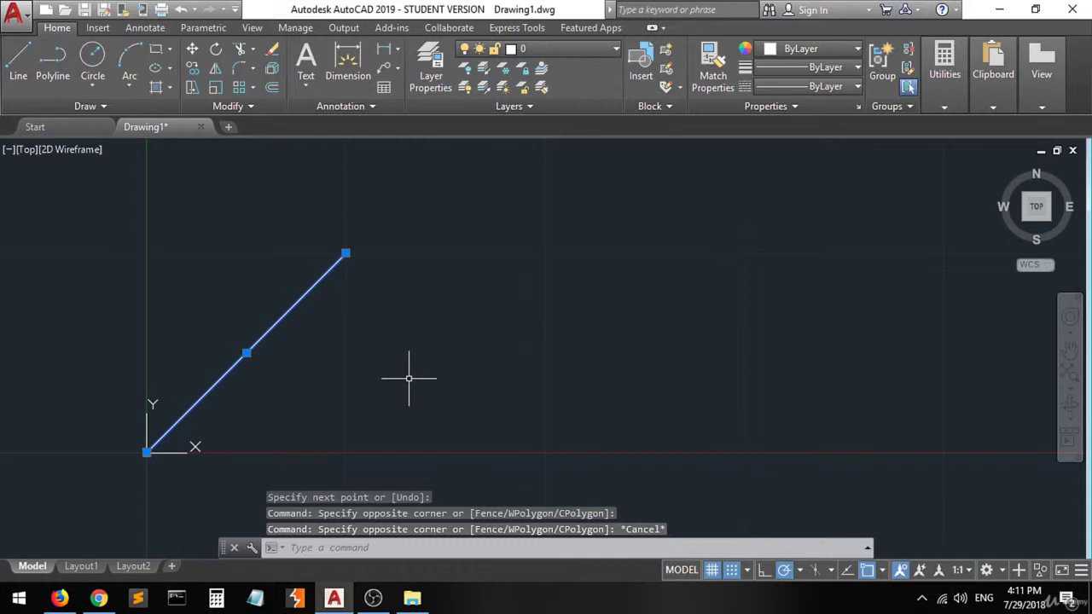
key("Escape")
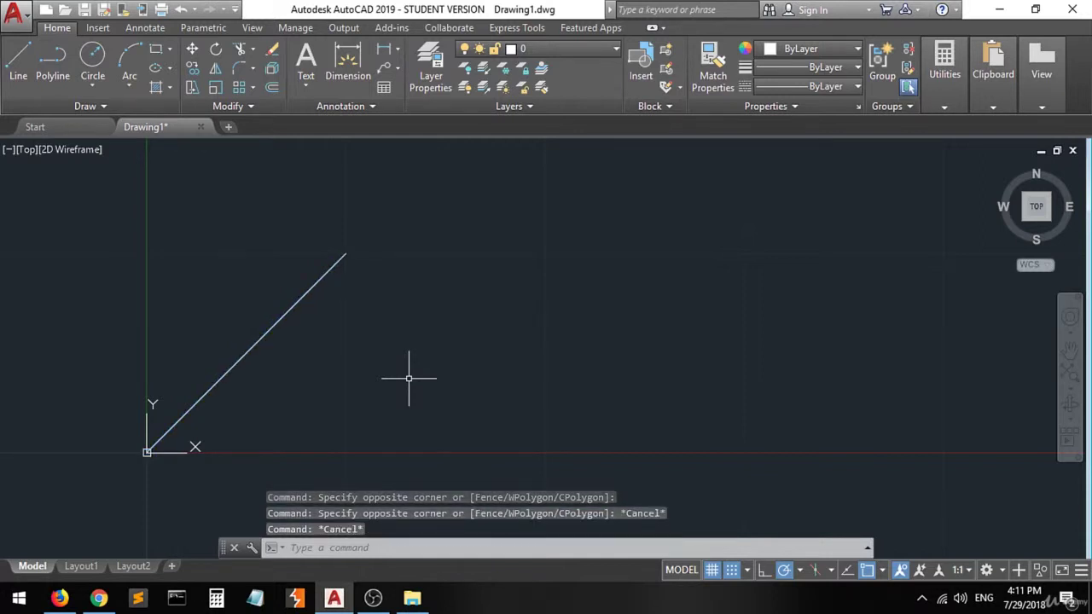
- Turn on Ortho mode during a trial line from the diagonal line's upper endpoint, and cancel that line
left_click(10, 69)
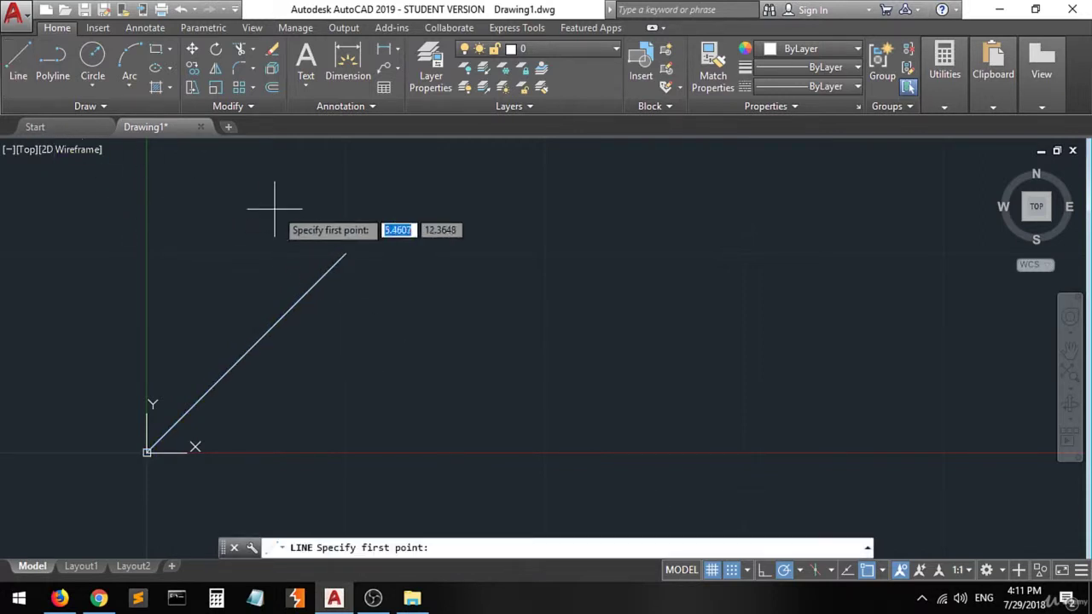
left_click(346, 253)
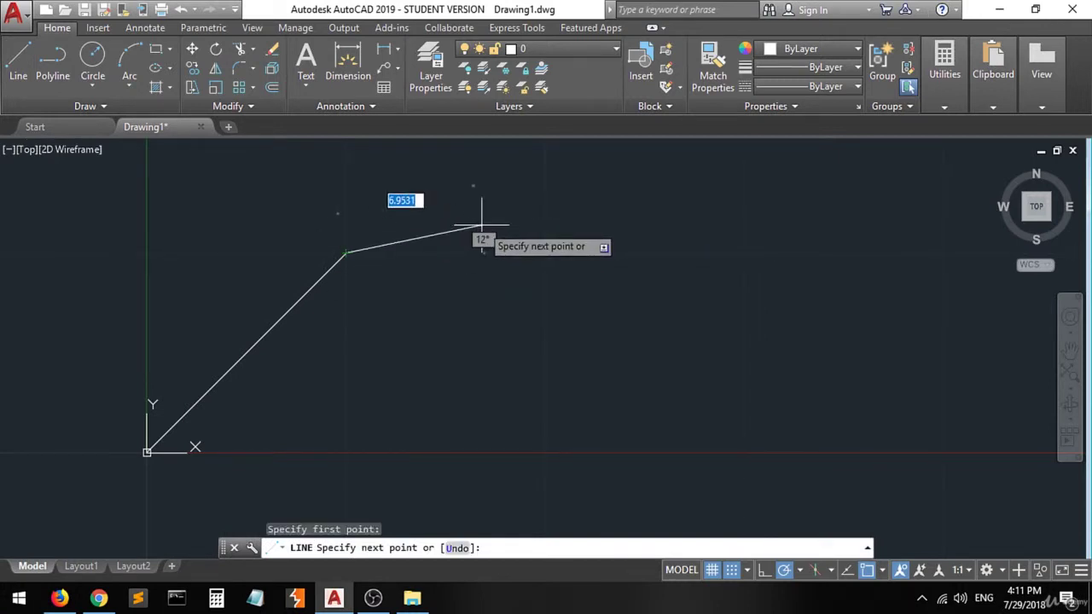
key("F8")
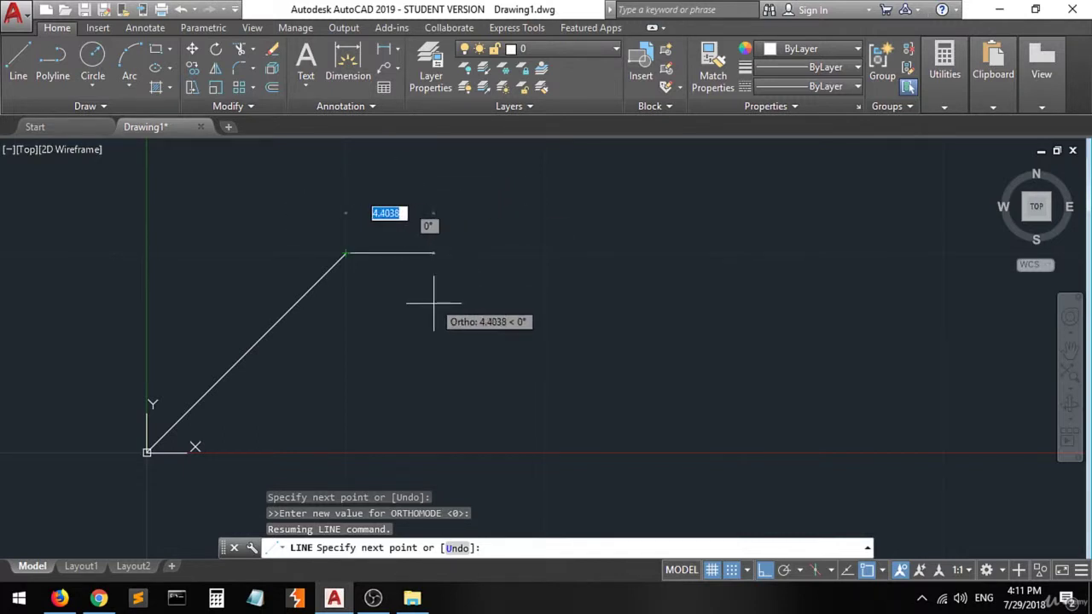
key("Escape")
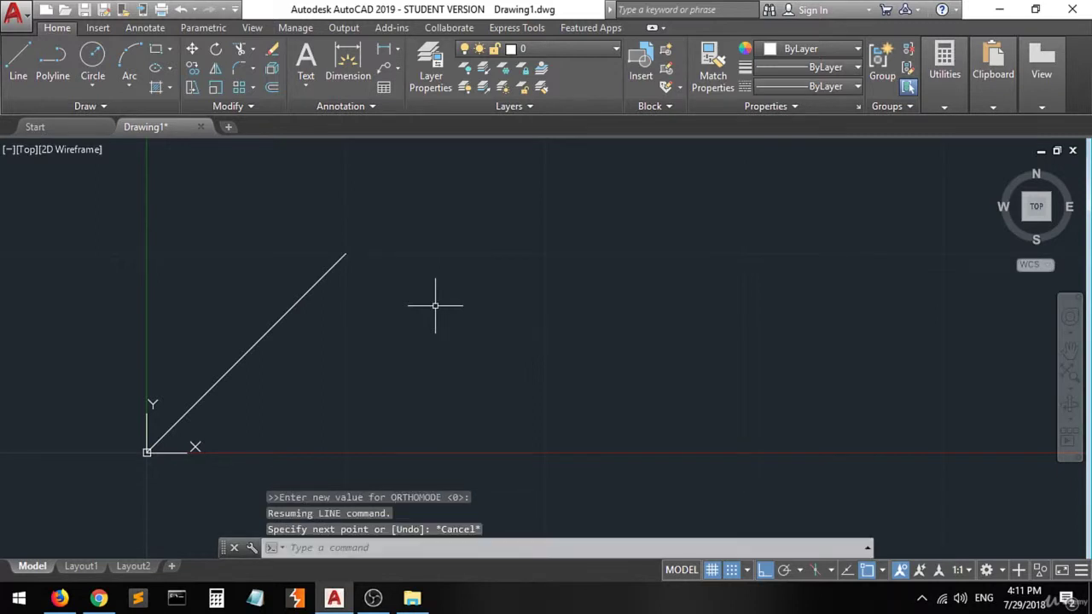
- Start a line at the diagonal line's upper endpoint and turn Ortho mode off
left_click(19, 58)
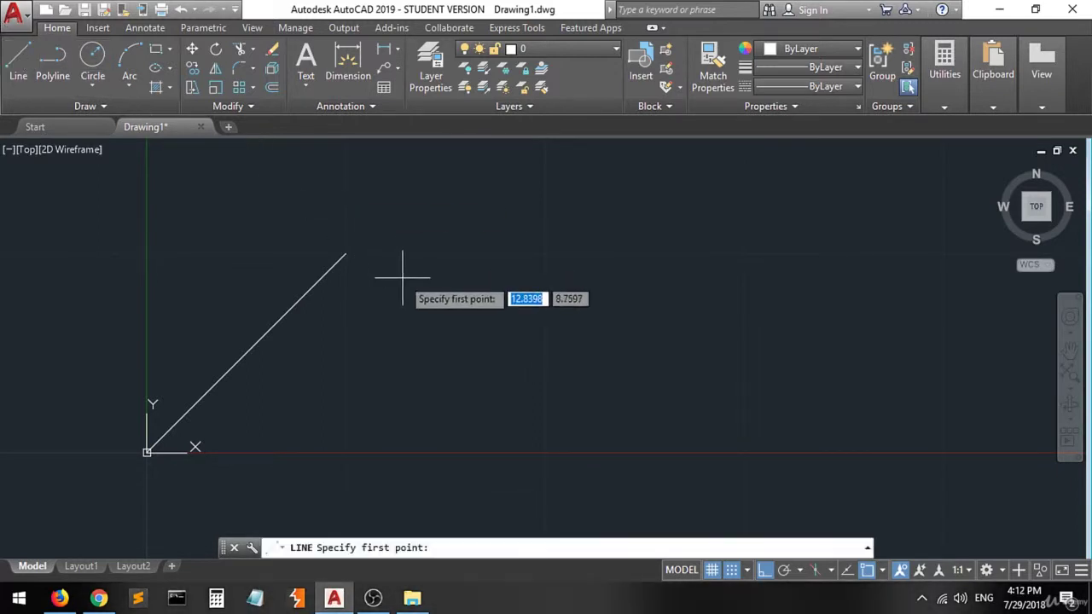
left_click(346, 253)
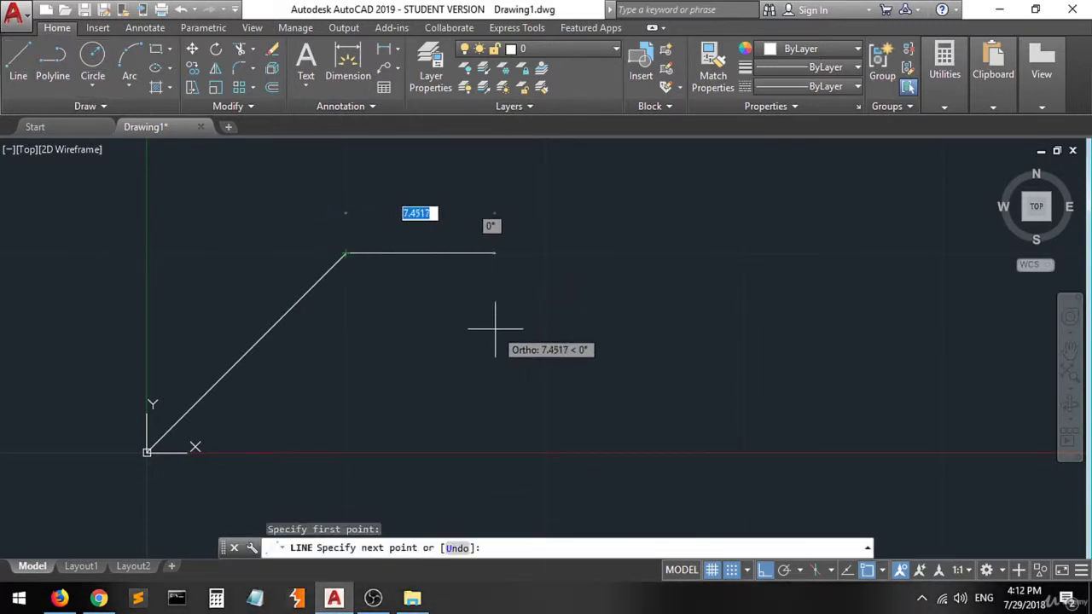
left_click(765, 573)
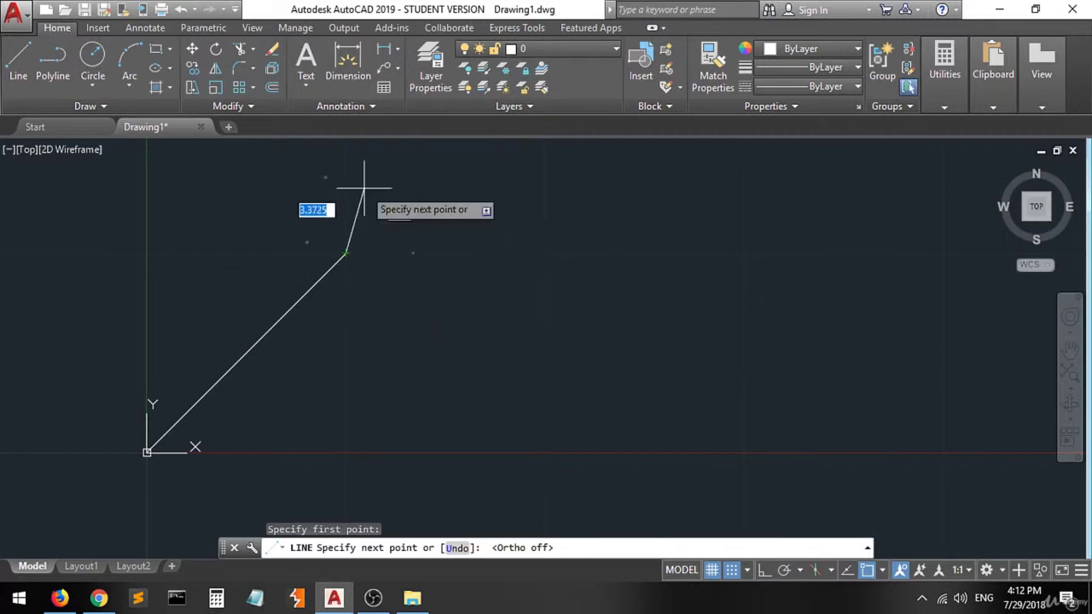
scroll(422, 367, "down", 2)
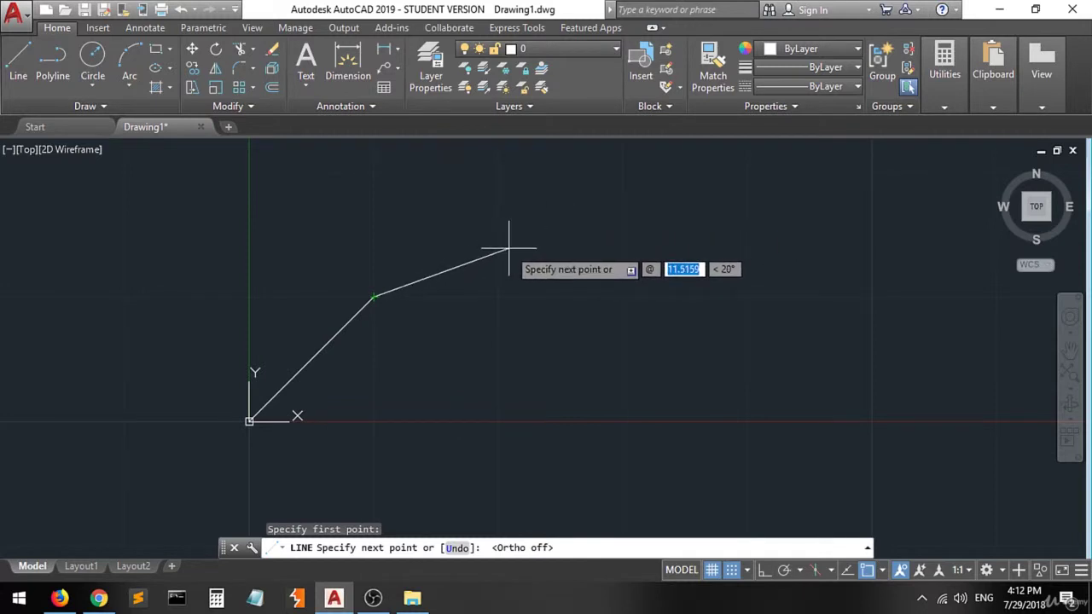
type("10")
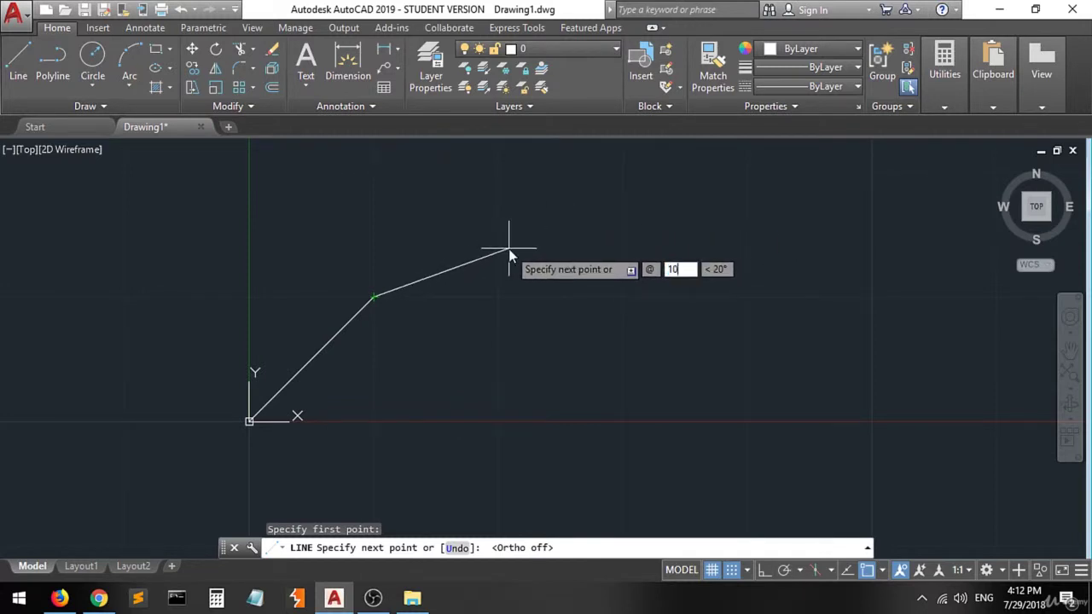
key("Tab")
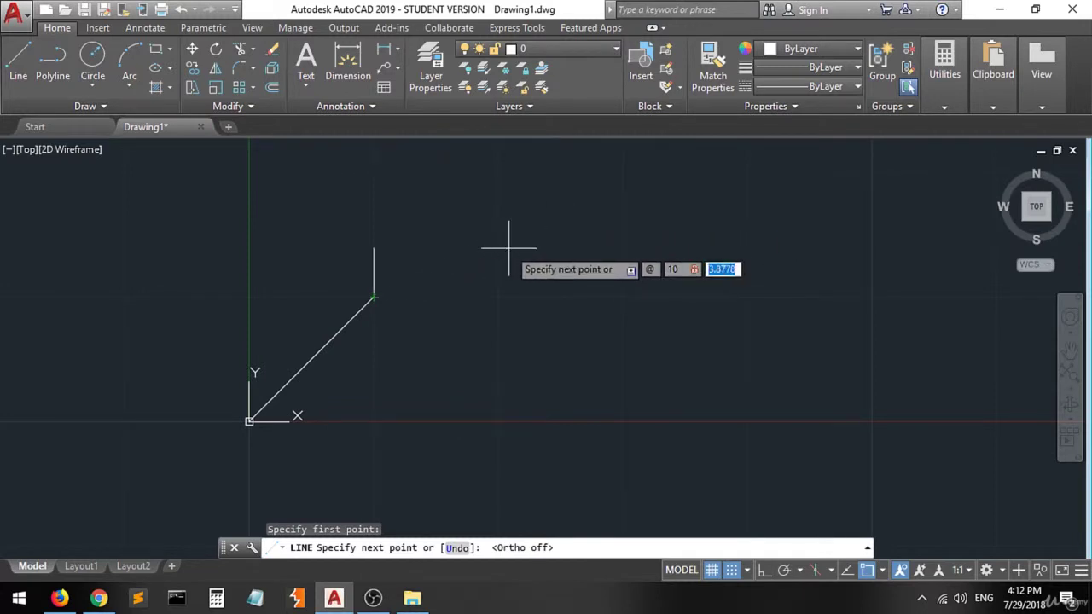
type("10")
key("Return")
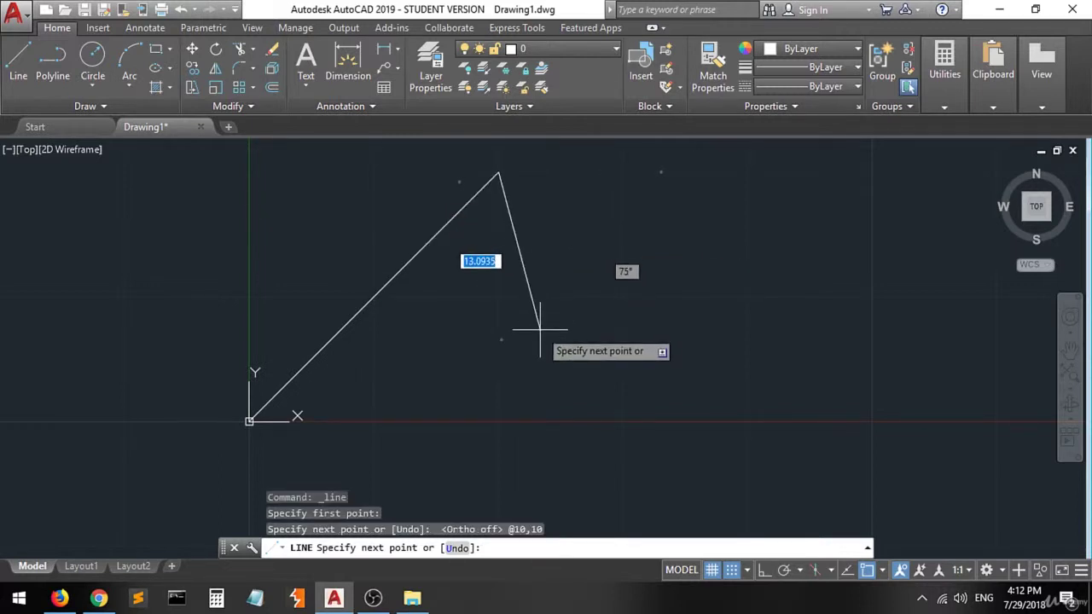
key("Return")
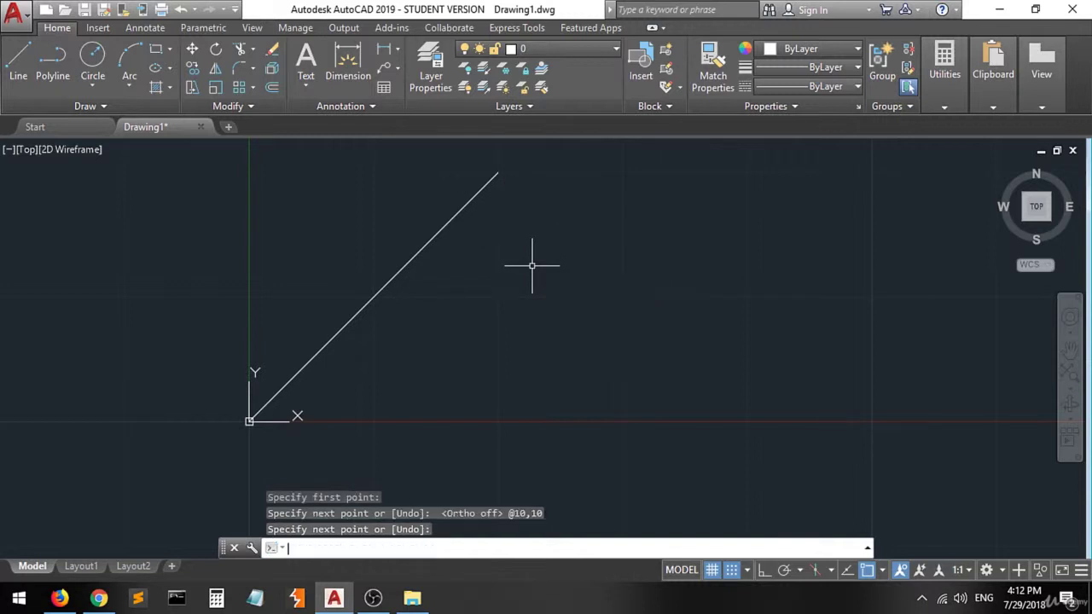
- Select the upper diagonal segment to examine where it starts and ends
left_click(461, 211)
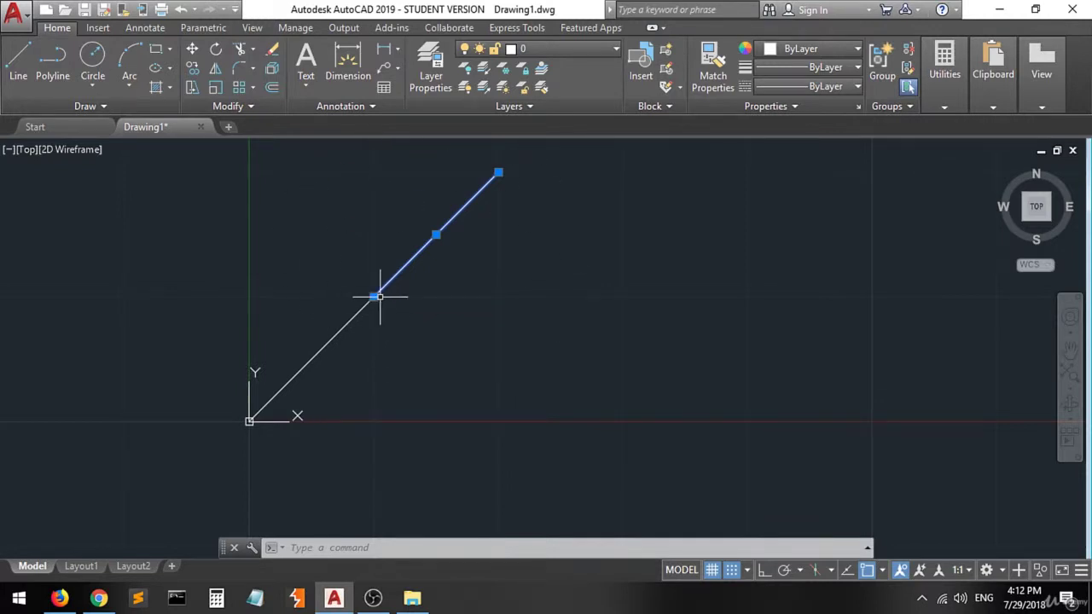
left_click(433, 401)
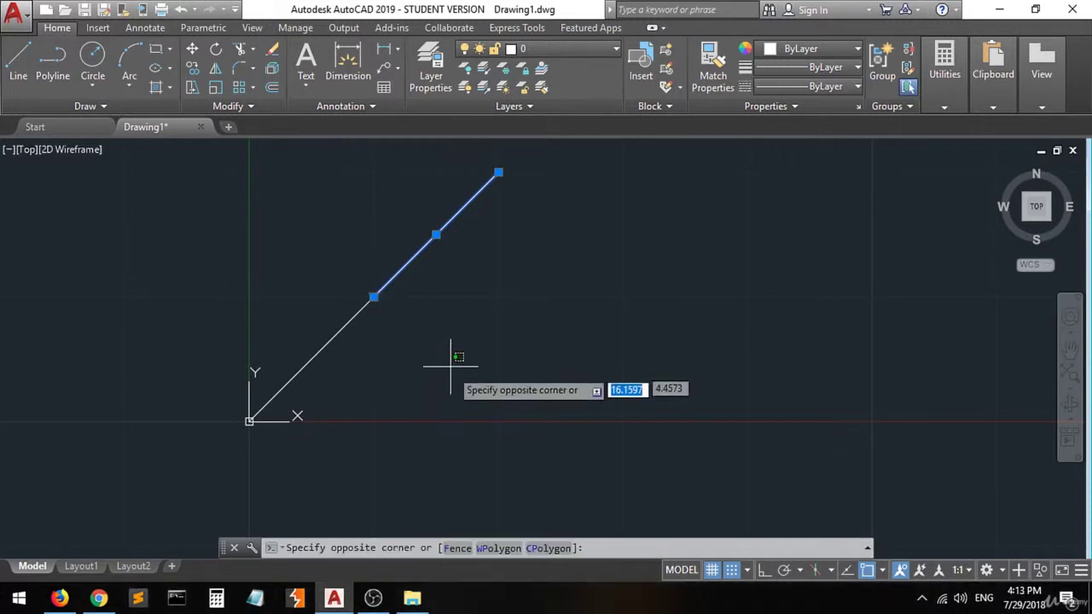
left_click(444, 413)
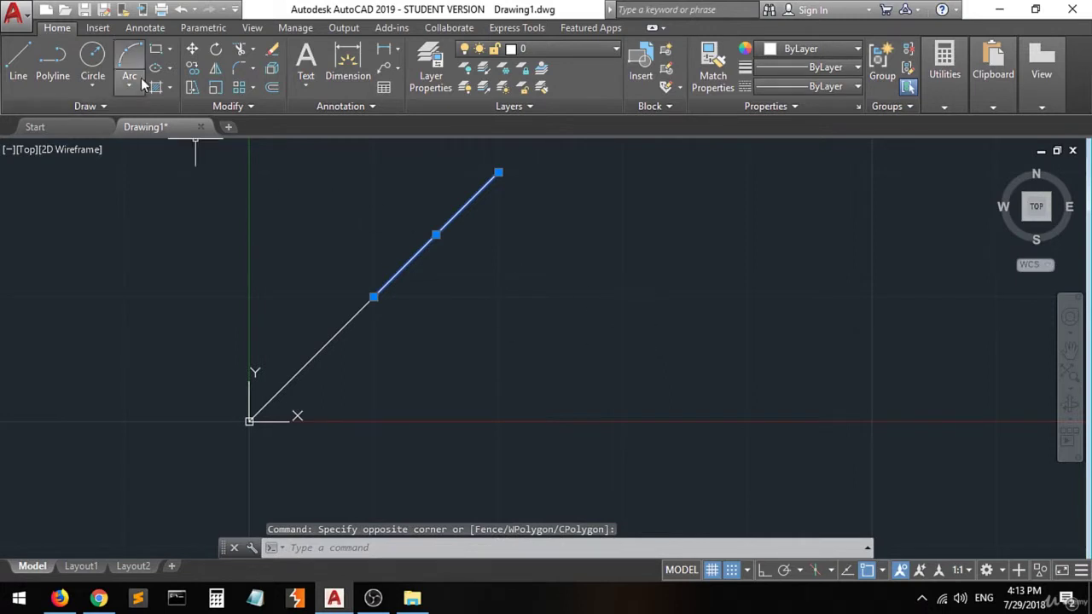
- Start a line in the empty area to the right of the diagonal lines
left_click(13, 63)
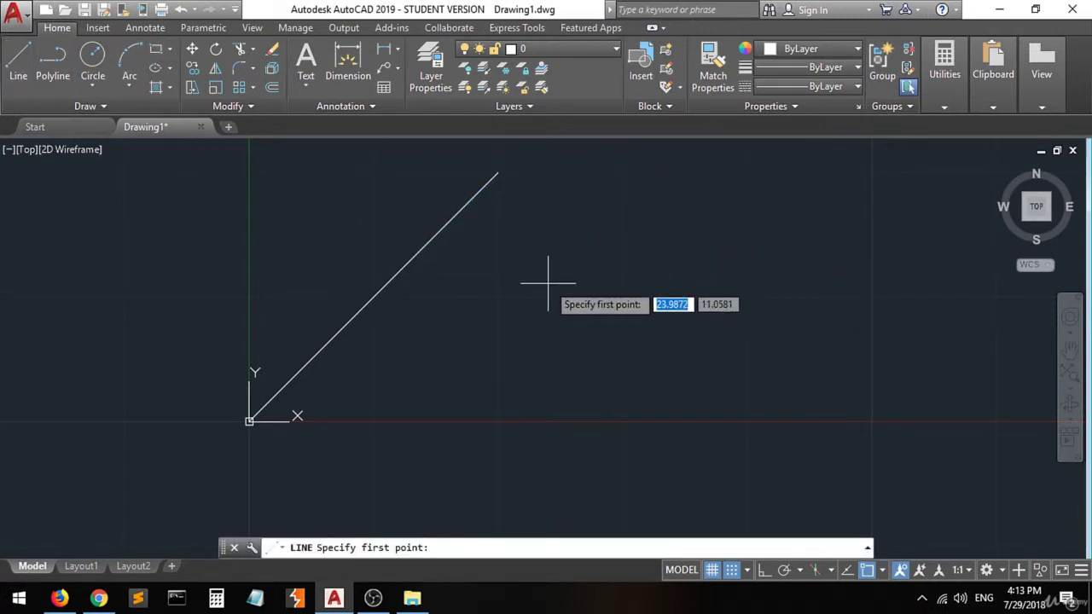
left_click(542, 341)
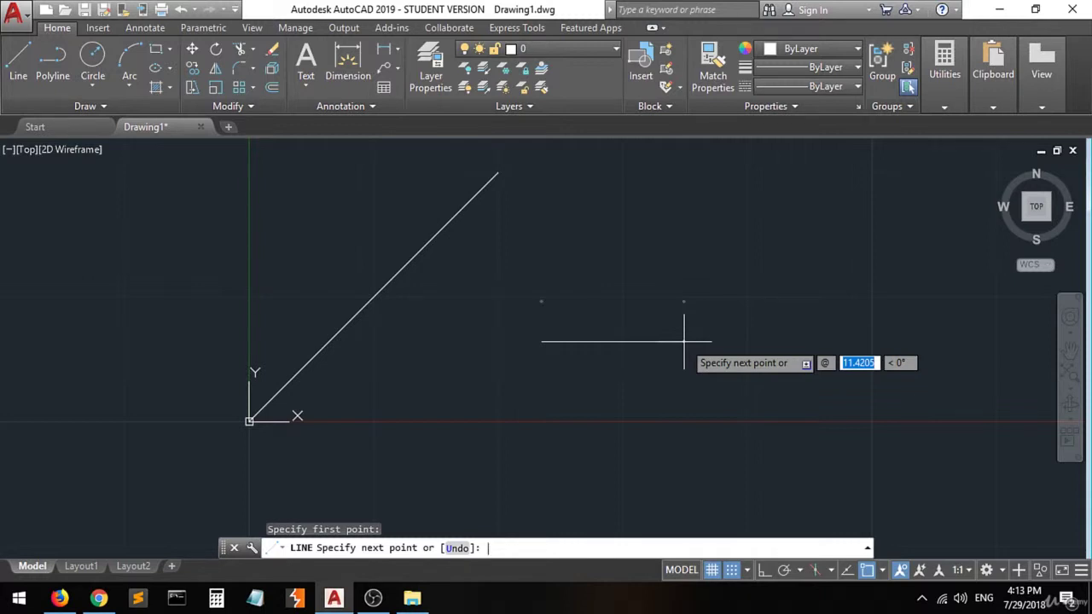
type("10")
key("Tab")
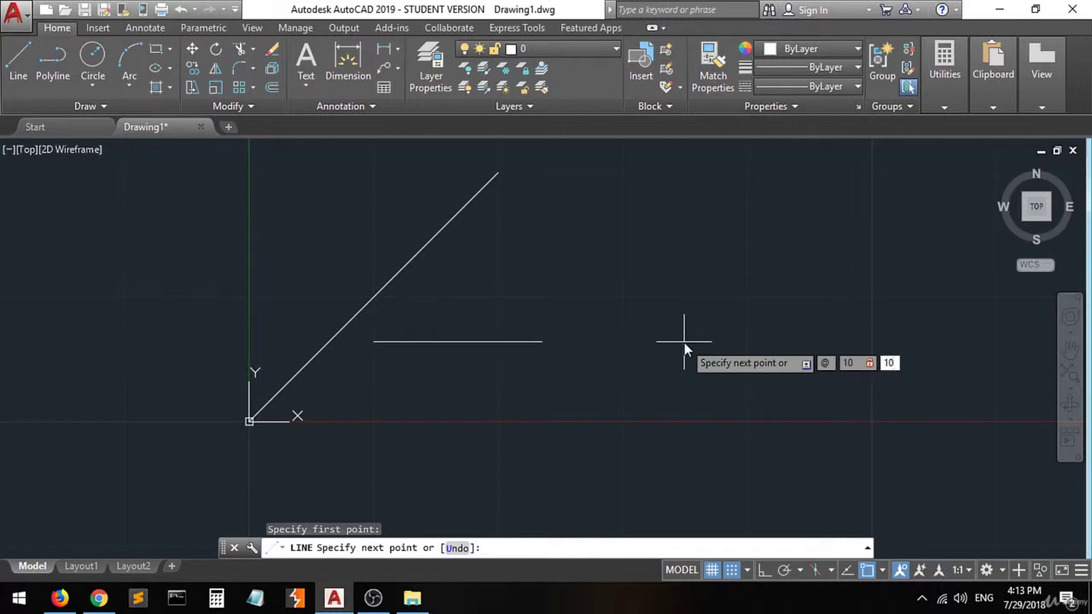
key("Return")
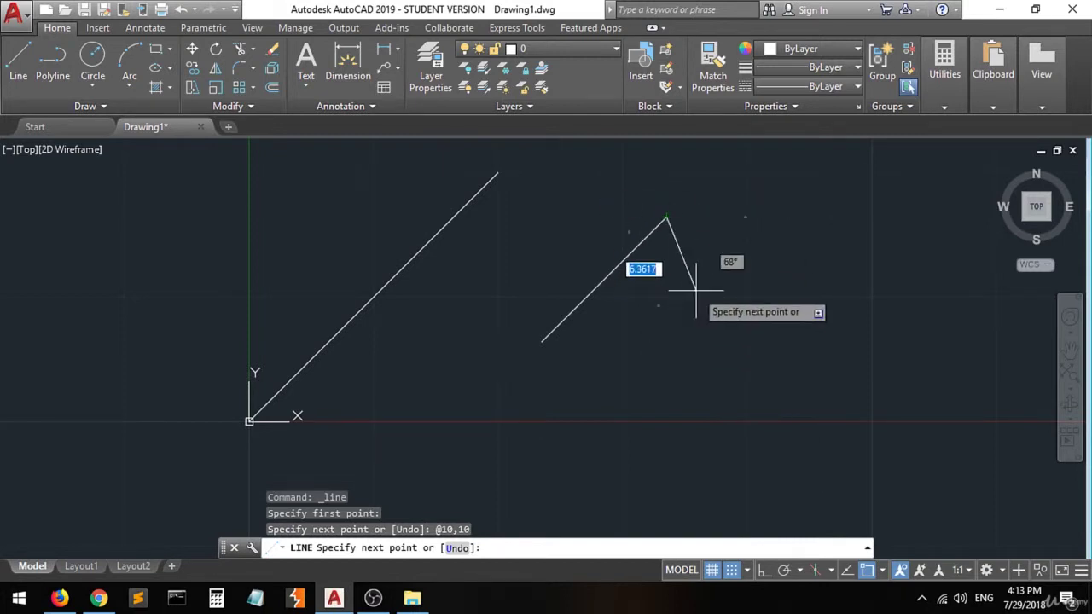
key("ctrl+z")
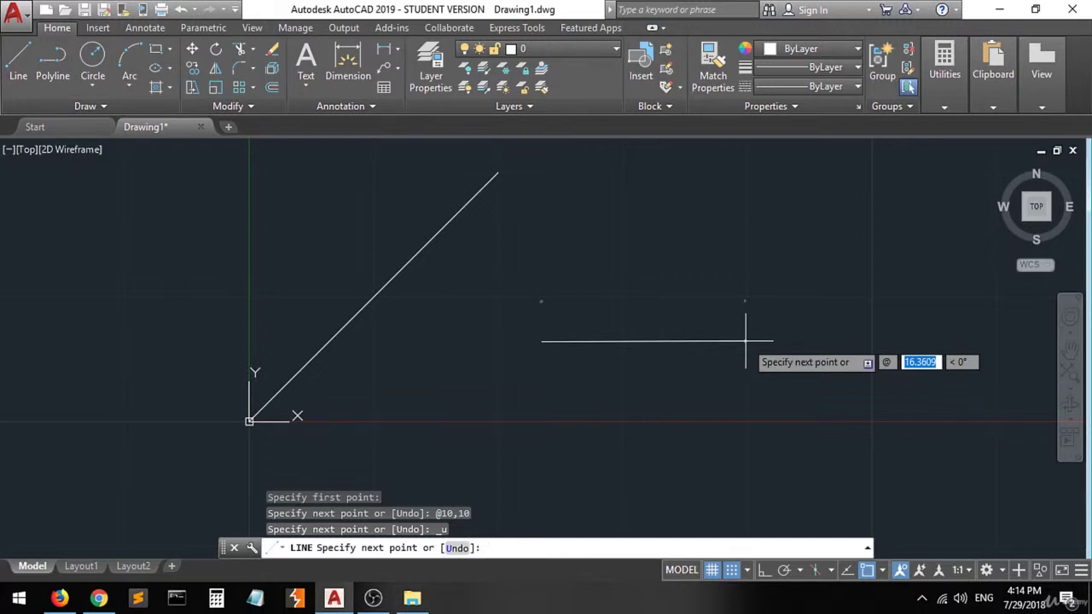
type("10")
key("Tab")
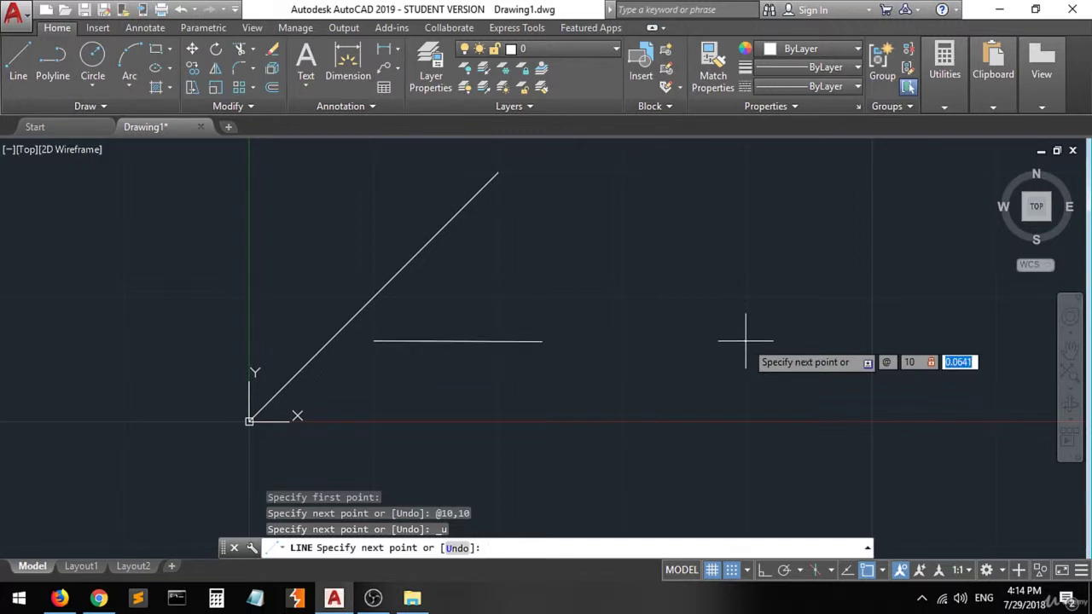
type("0")
key("Return")
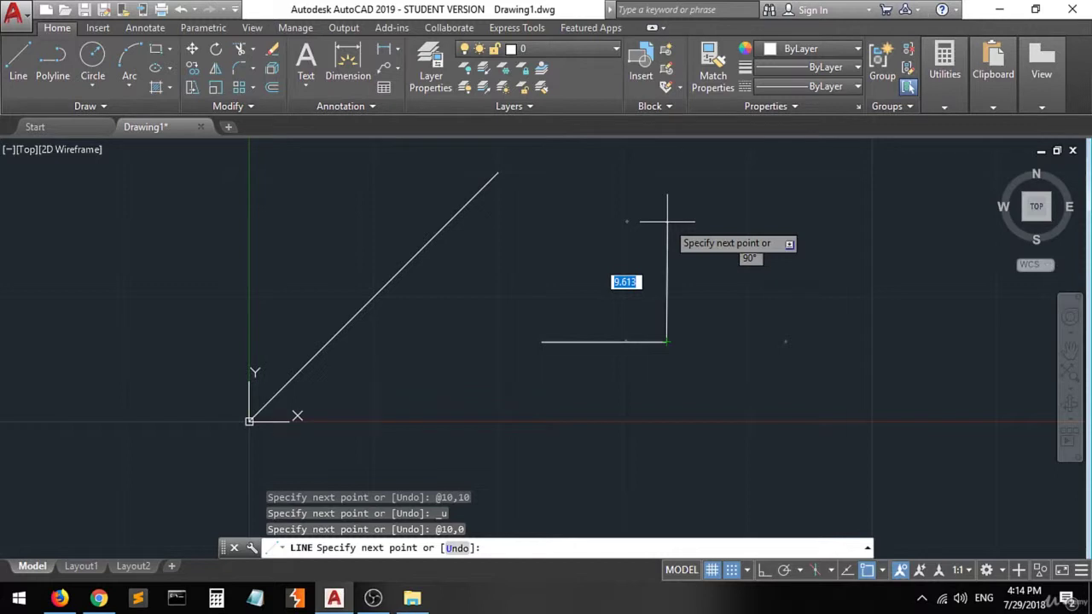
- Draw the square's right side vertically upward to the relative coordinates @0,10
key("F8")
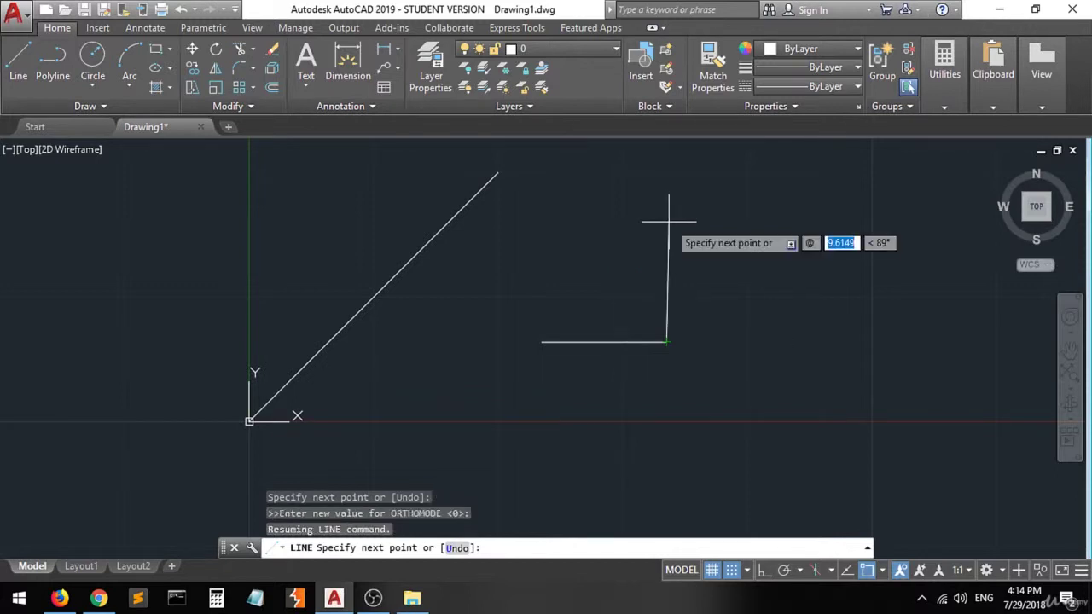
type("0")
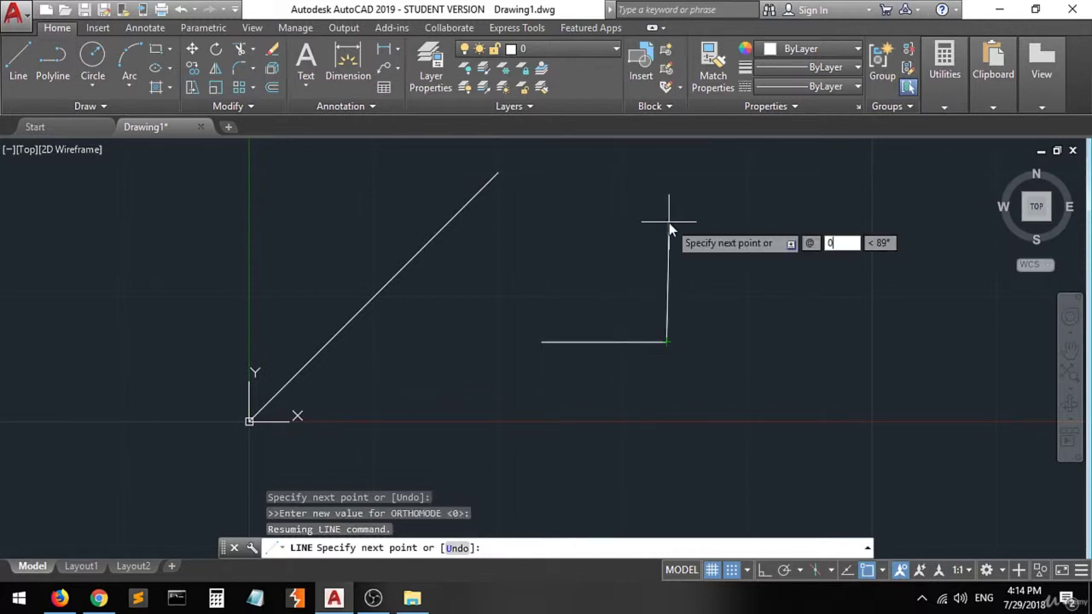
key("Tab")
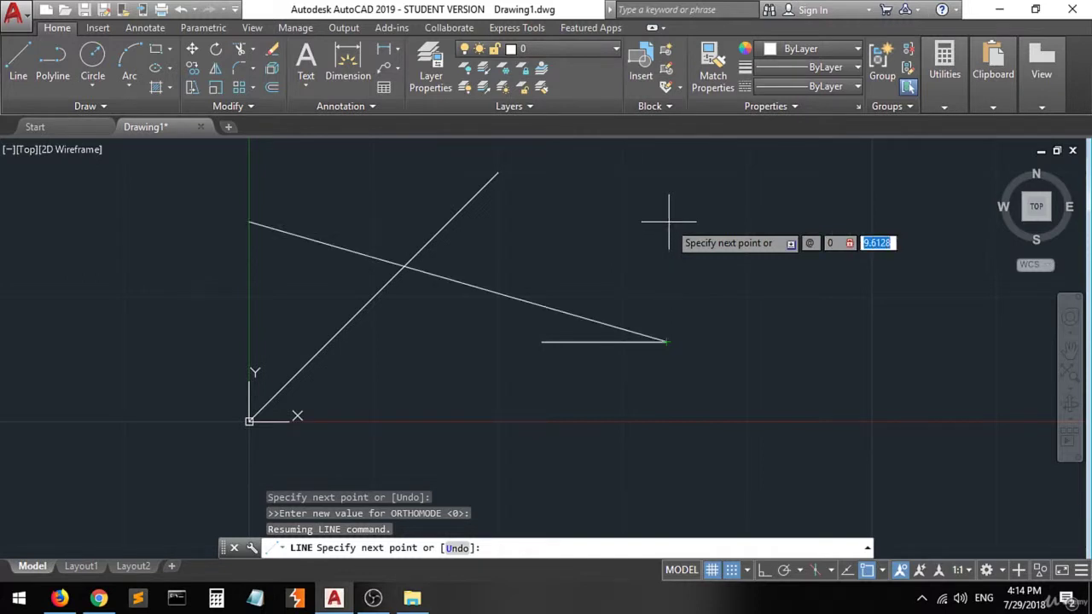
type("10")
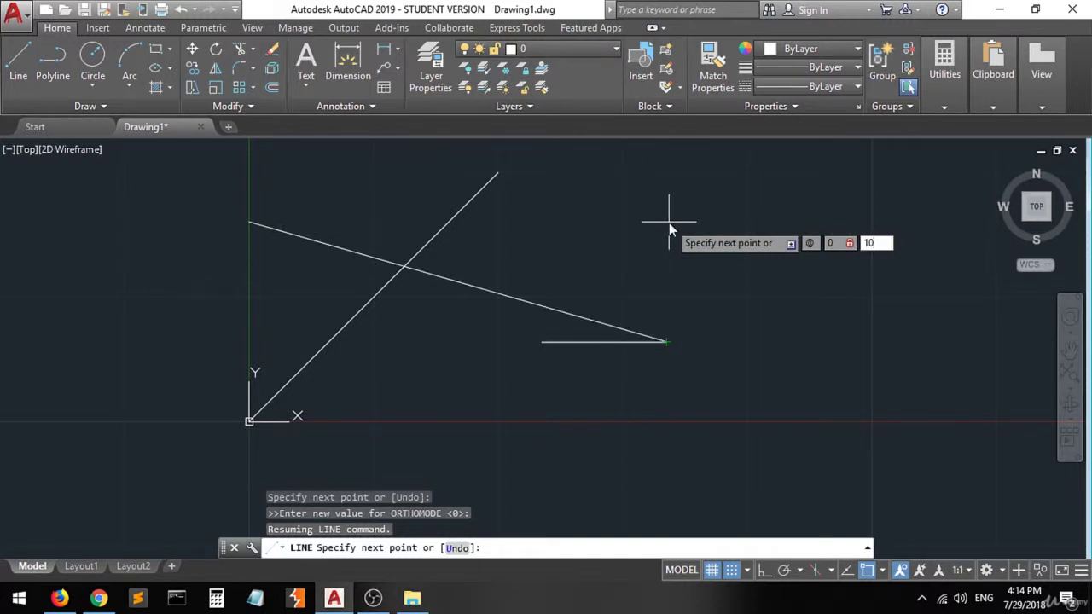
key("Return")
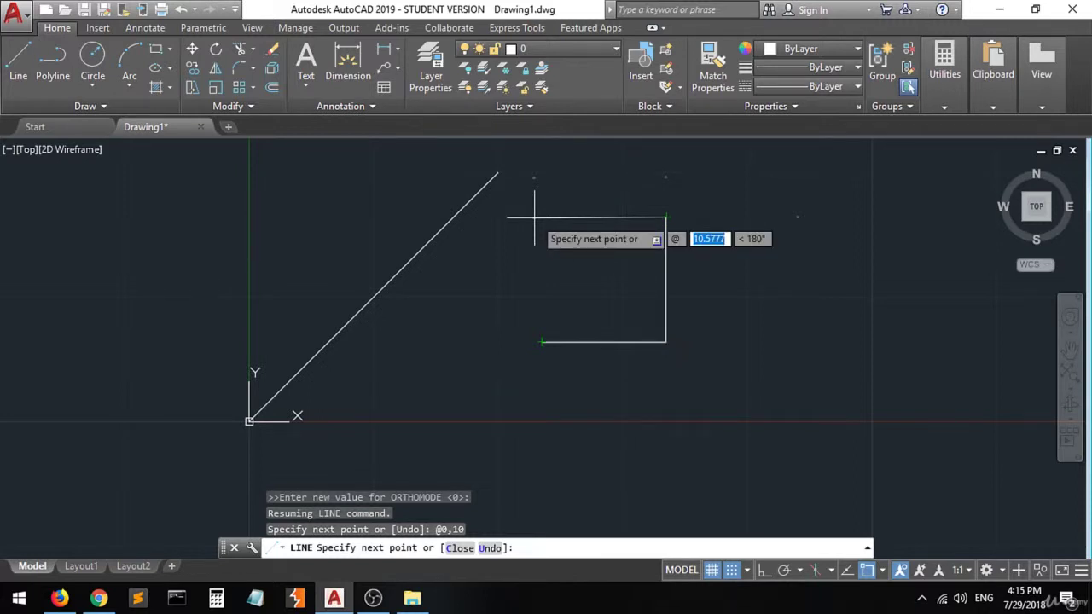
- Draw the square's top side back to the left using the relative coordinates @-10,0
type("-10")
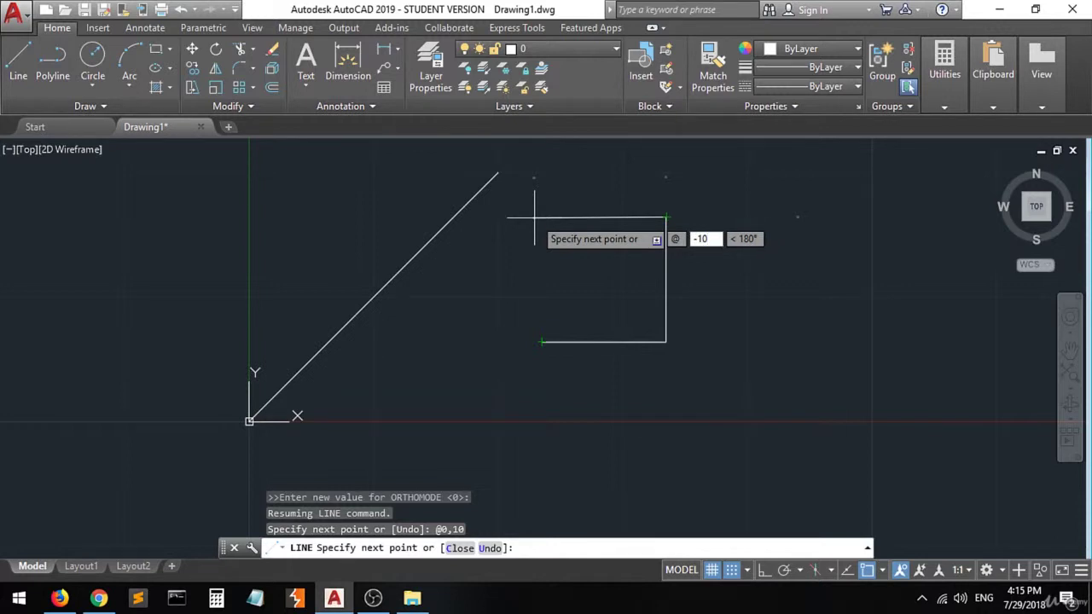
key("Tab")
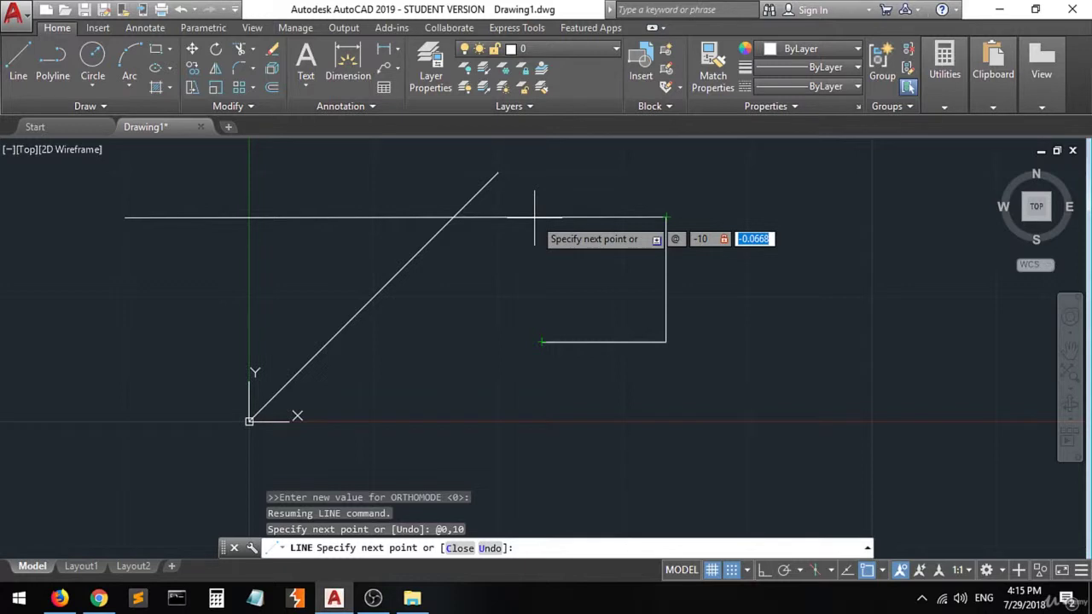
type("0")
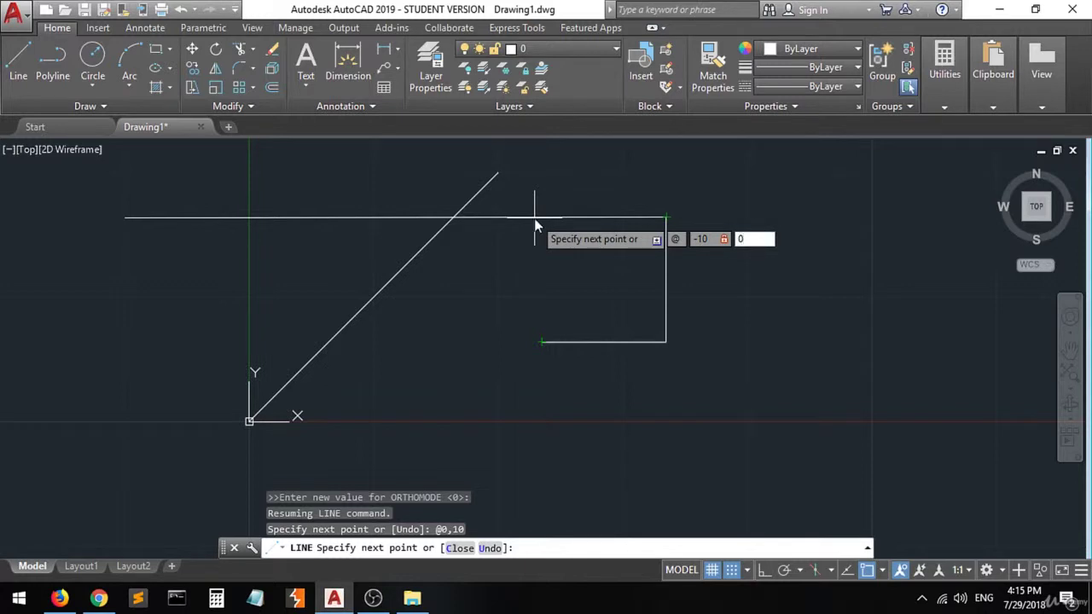
key("Return")
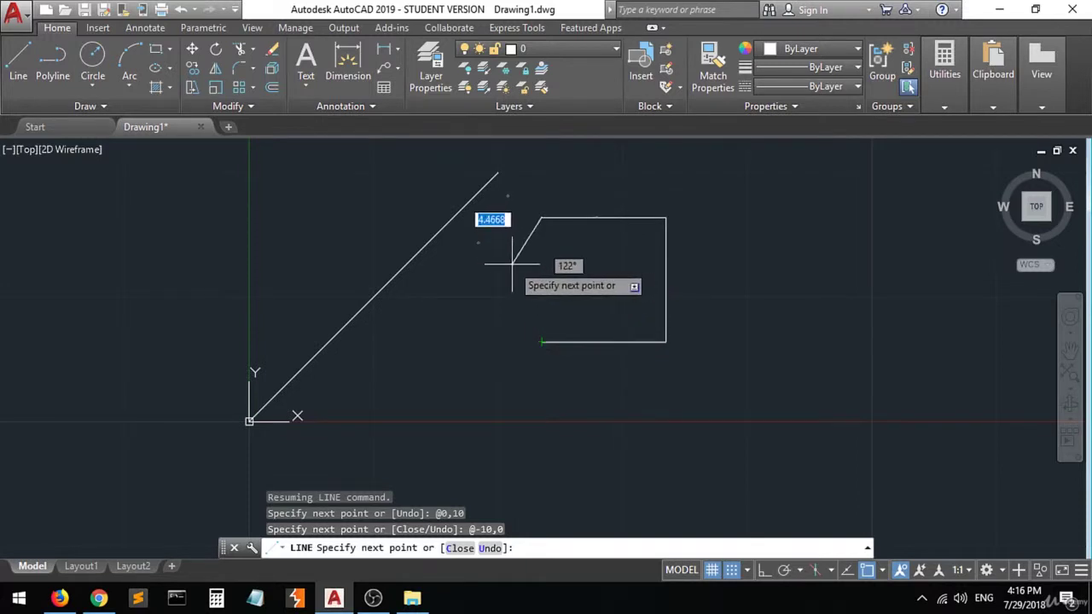
- Close the square with its left side at the relative coordinates @0,-10 and finish the line
key("F8")
key("F8")
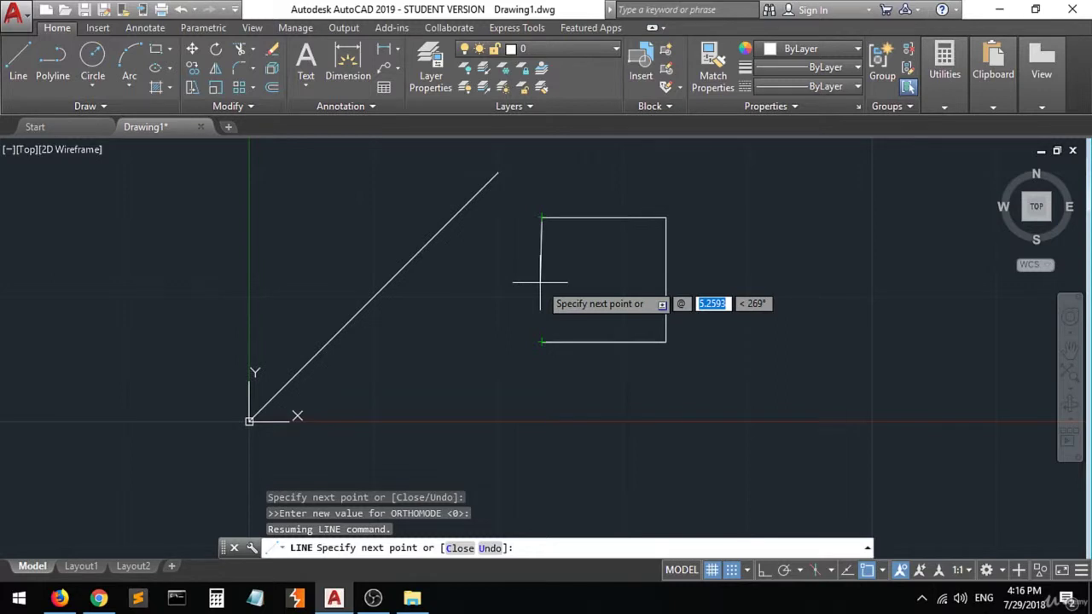
type("0")
key("Tab")
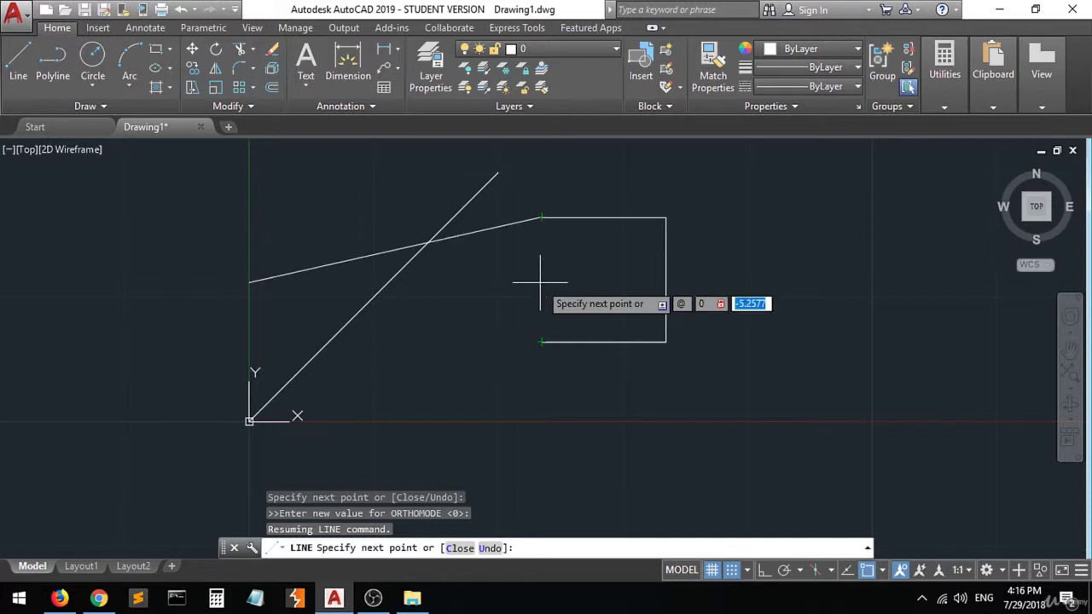
type("-10")
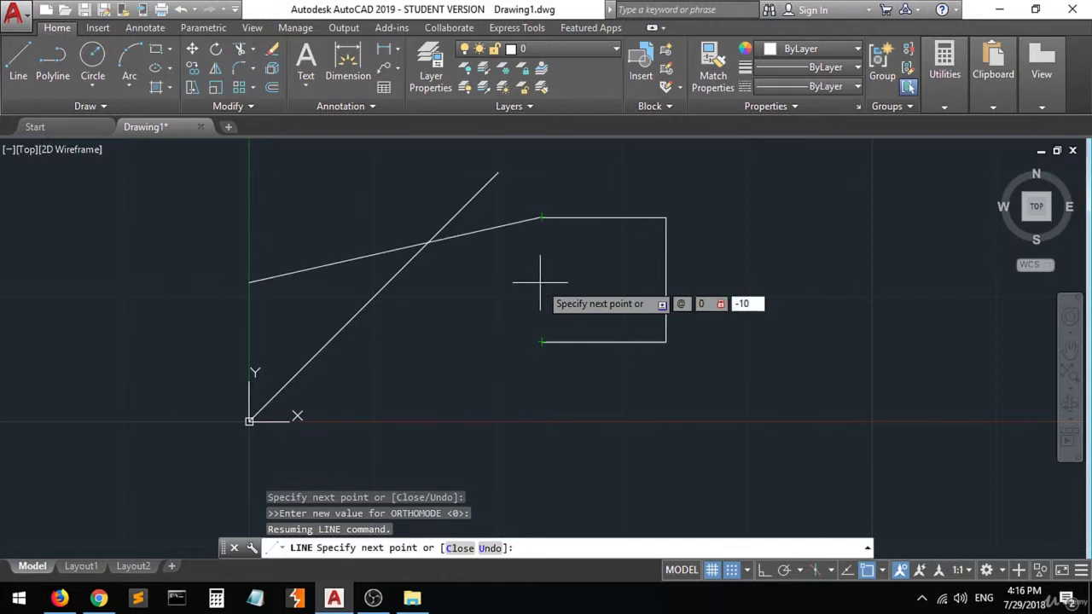
key("Return")
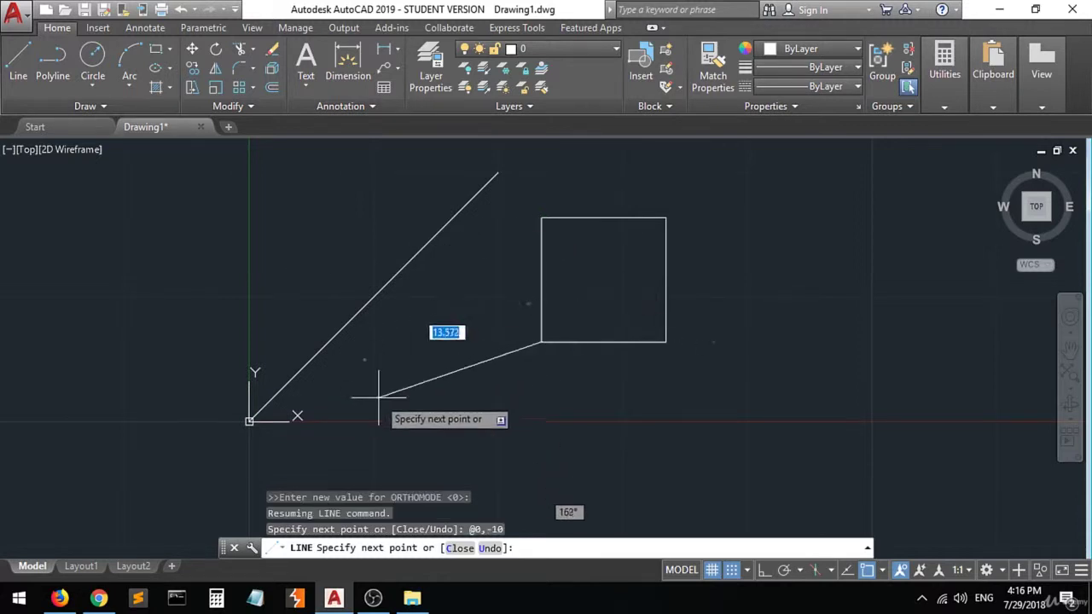
key("Return")
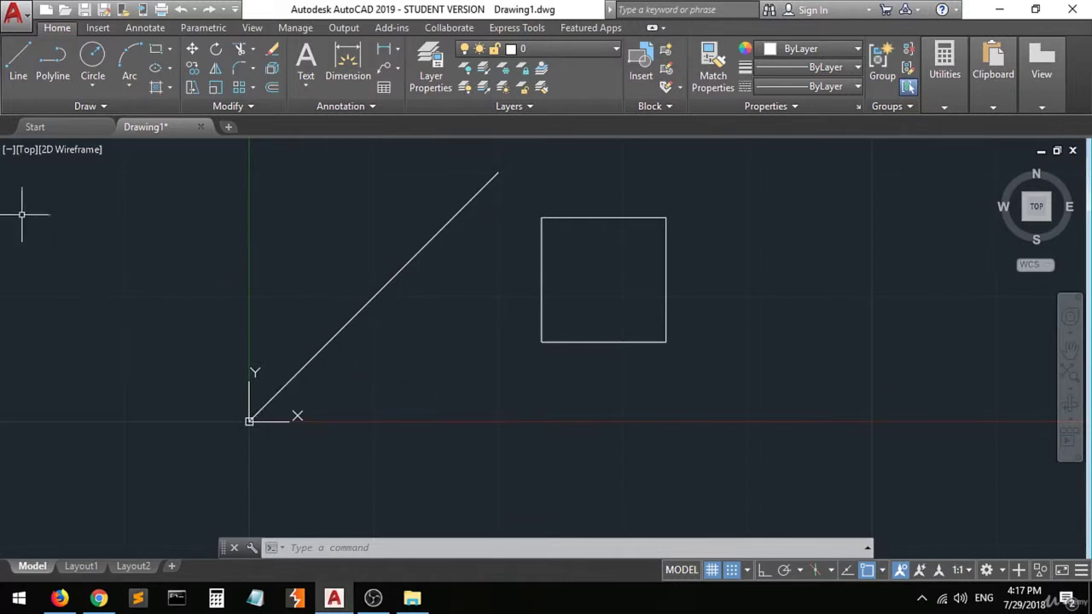
- Draw a line 15 units long at 45° from a point on the X axis just below the square's lower-left corner
left_click(16, 63)
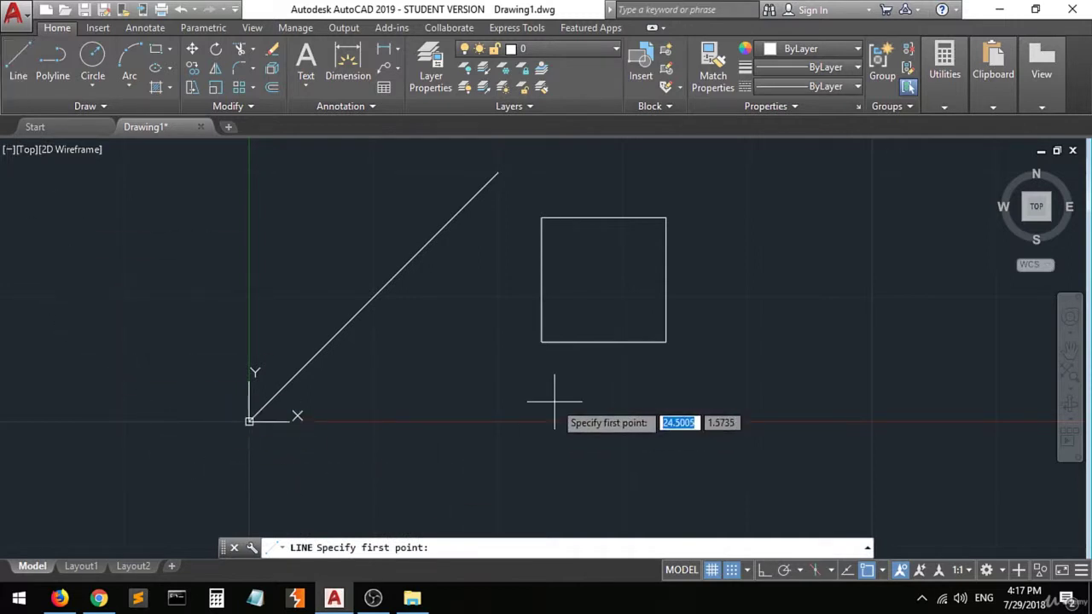
left_click(515, 422)
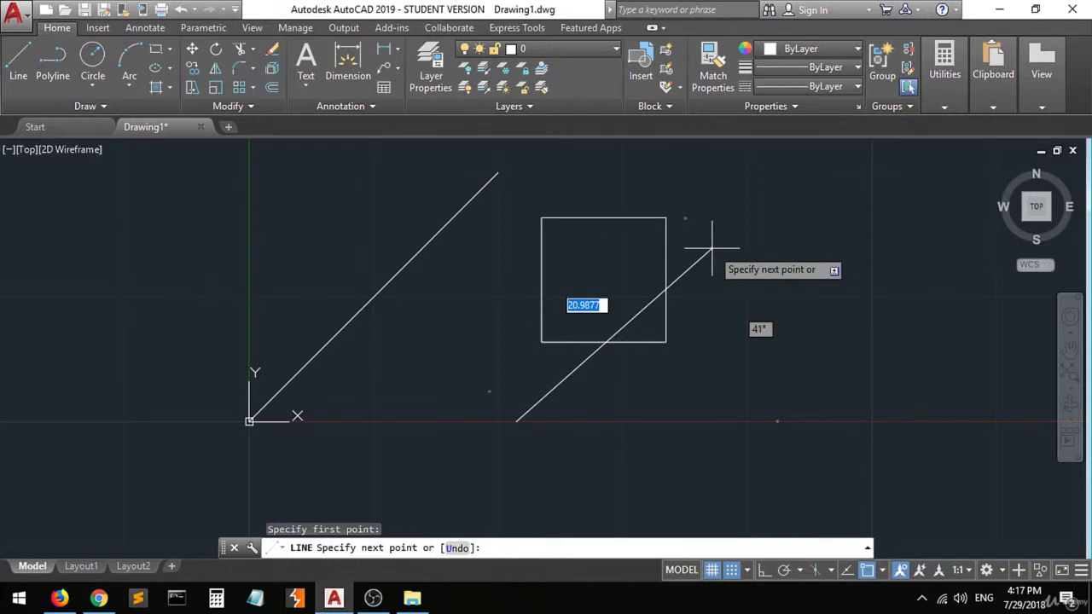
key("shift")
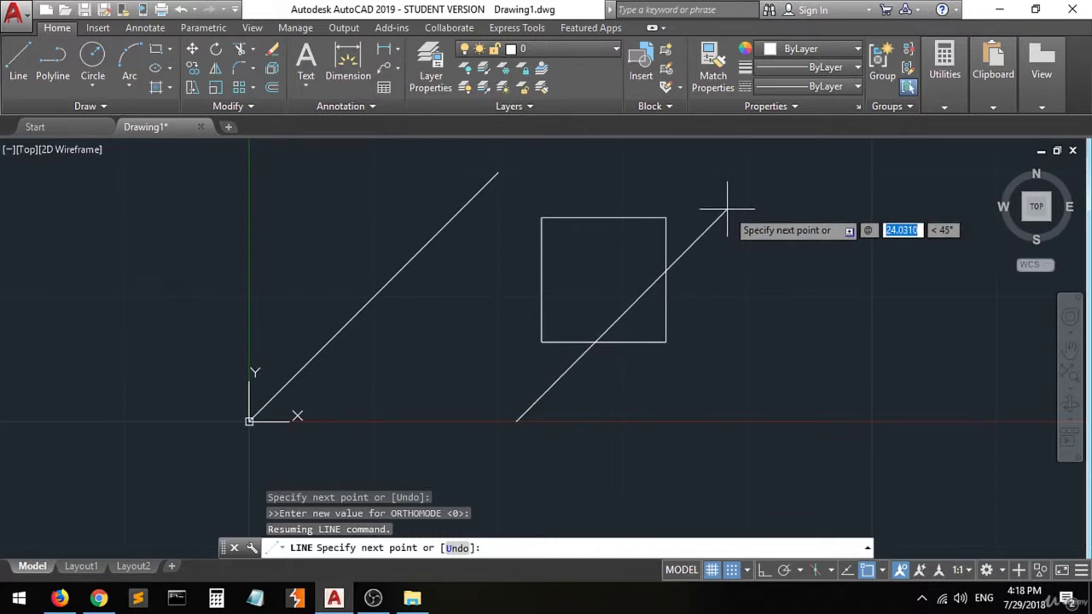
type("15")
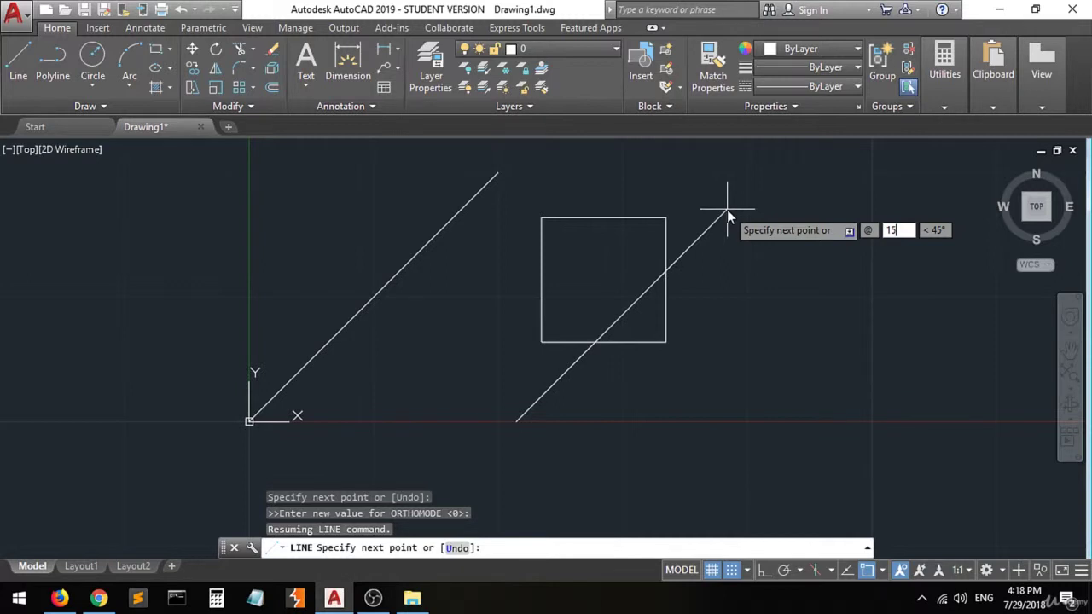
key("Tab")
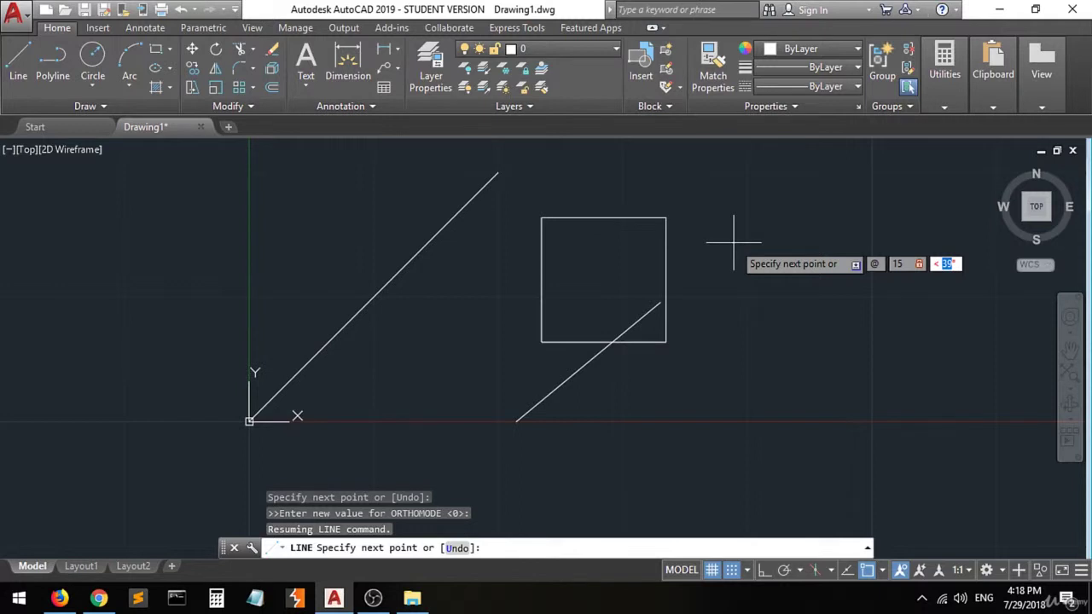
type("45")
key("Return")
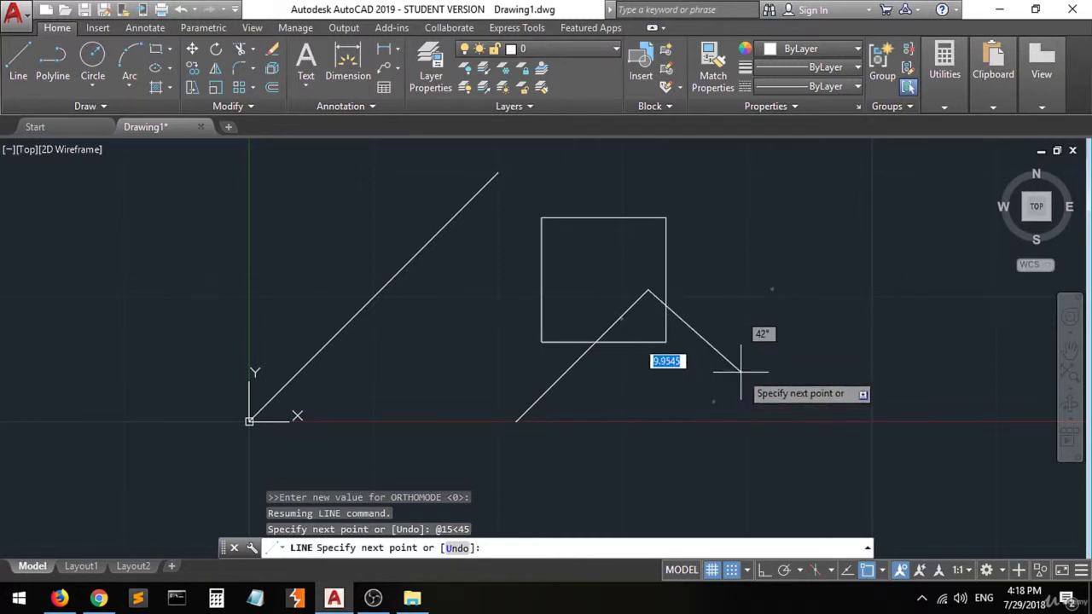
key("Return")
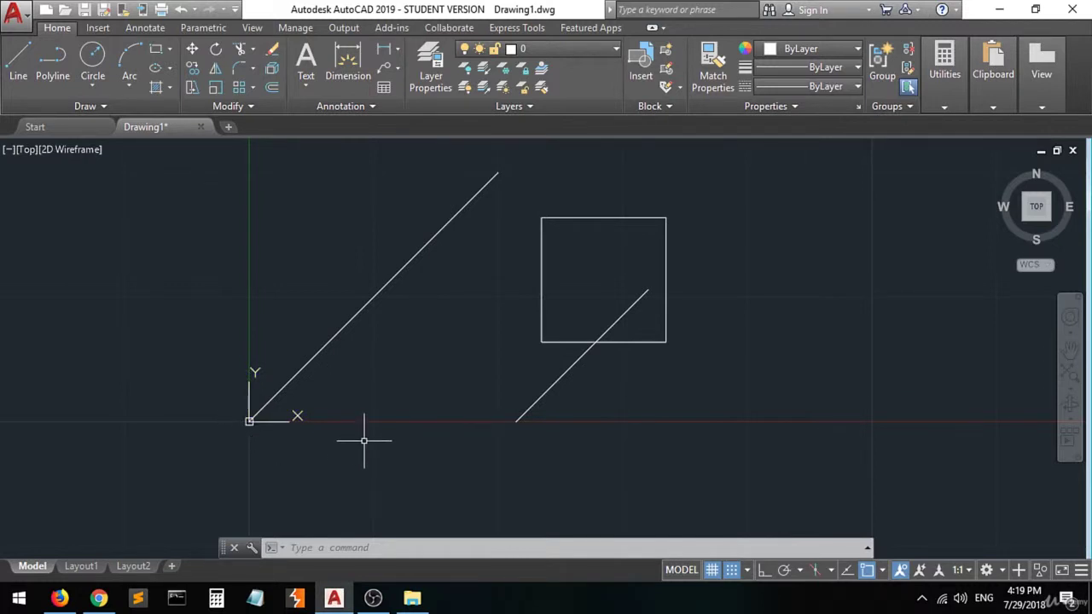
- Start a new line at the origin with the coordinates 0,0
left_click(17, 58)
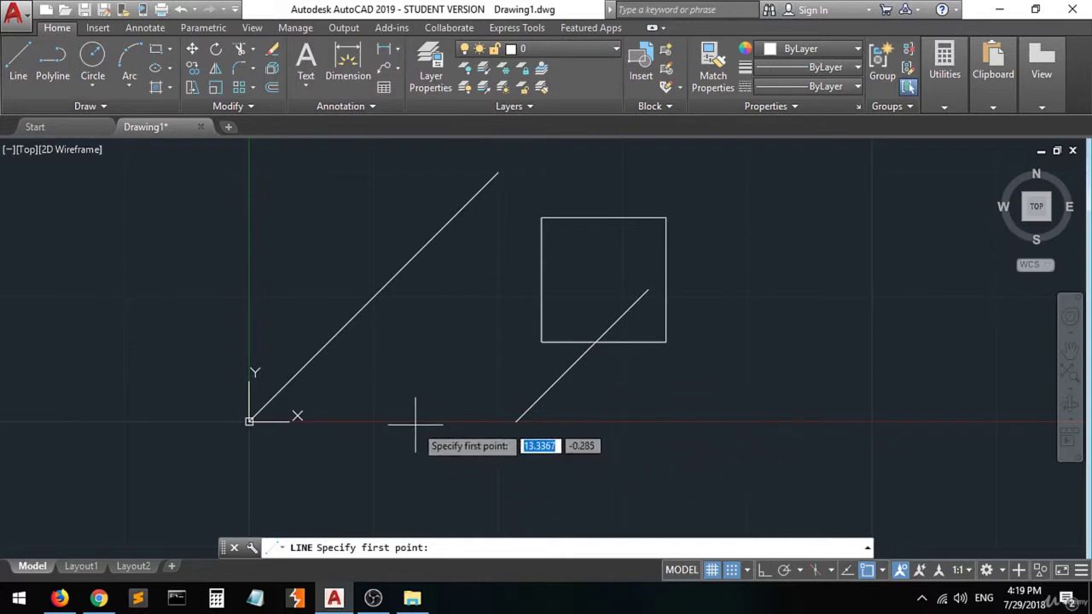
type("0")
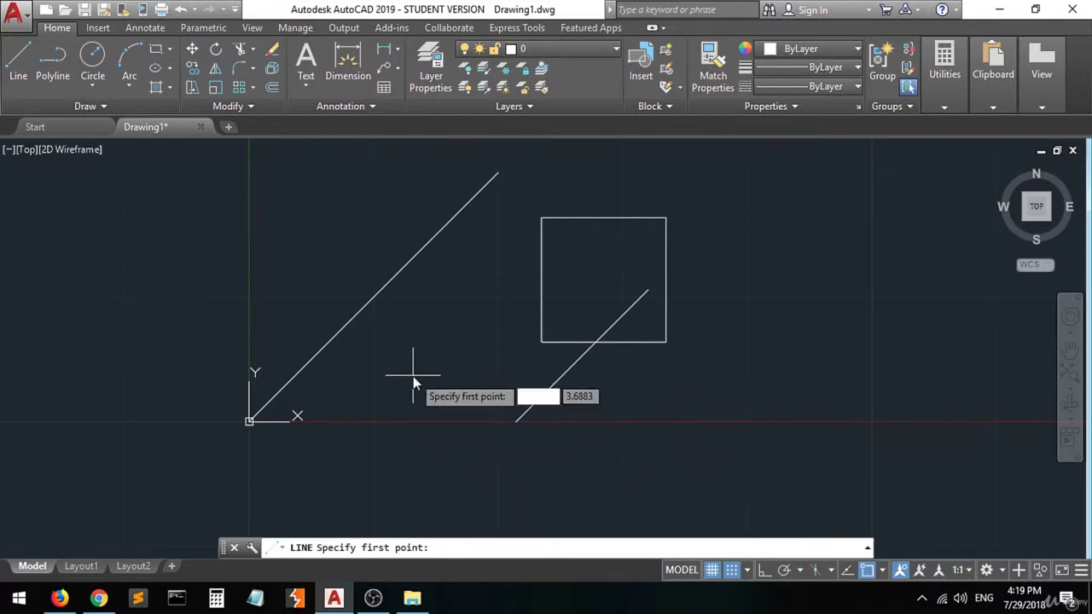
key("Tab")
type("0")
key("Return")
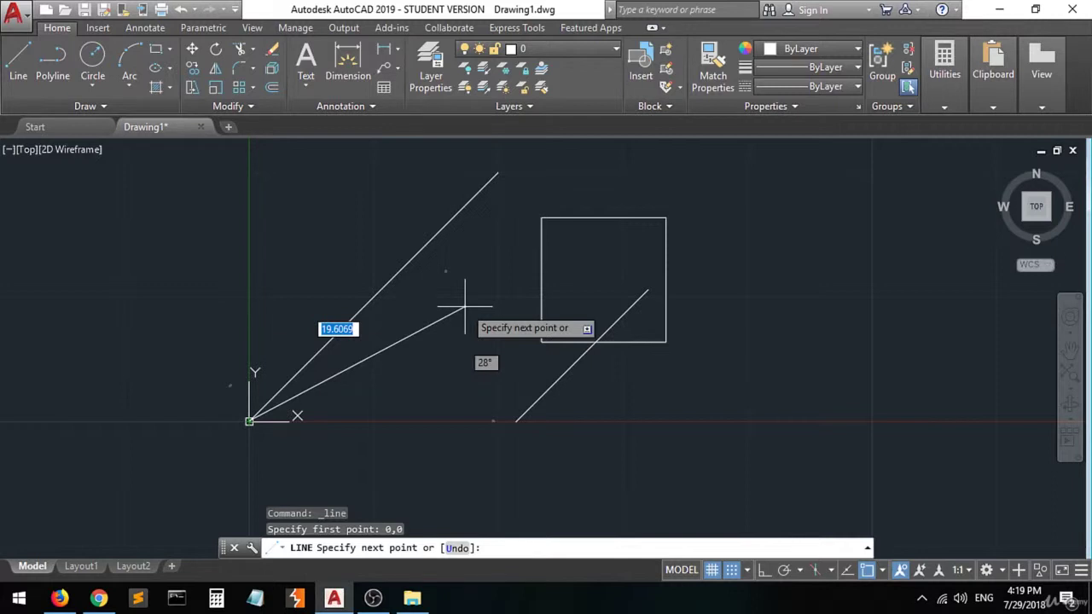
- Try a segment 15 units long at 45° from the origin and undo it
type("15")
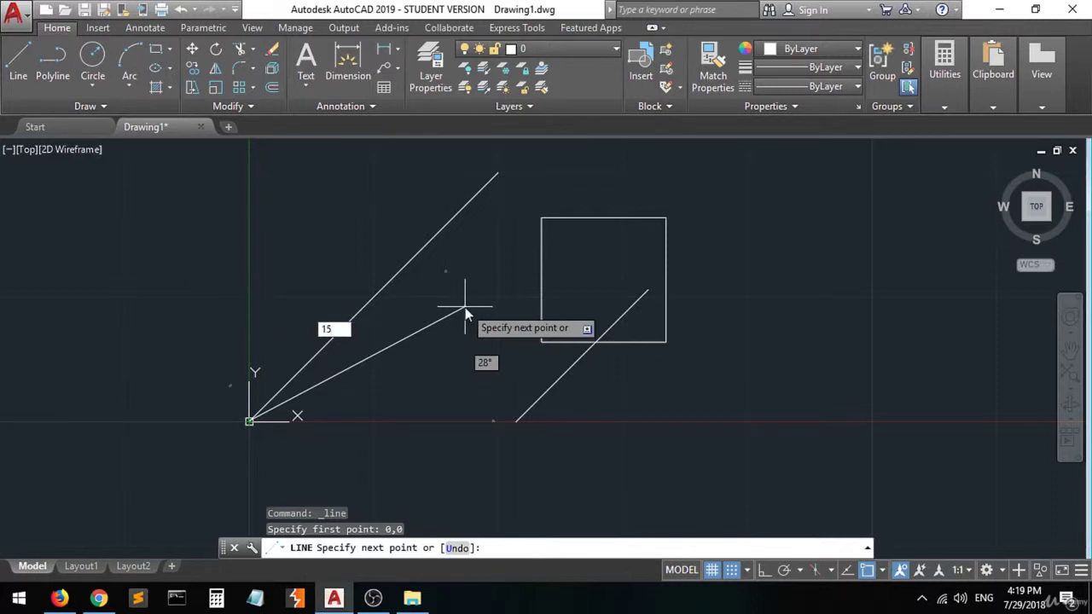
key("Tab")
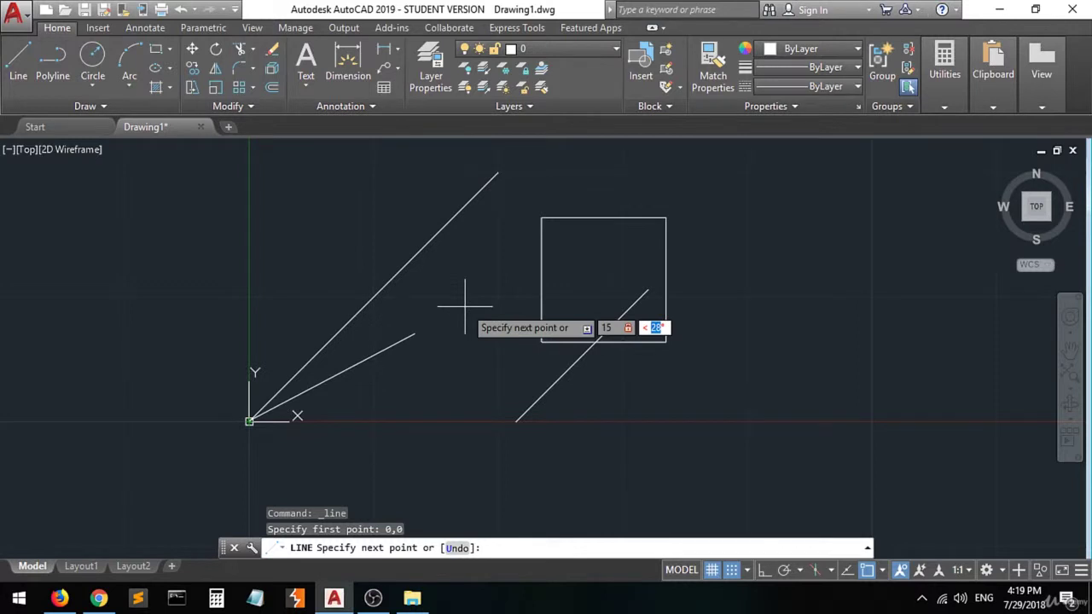
type("45")
key("Return")
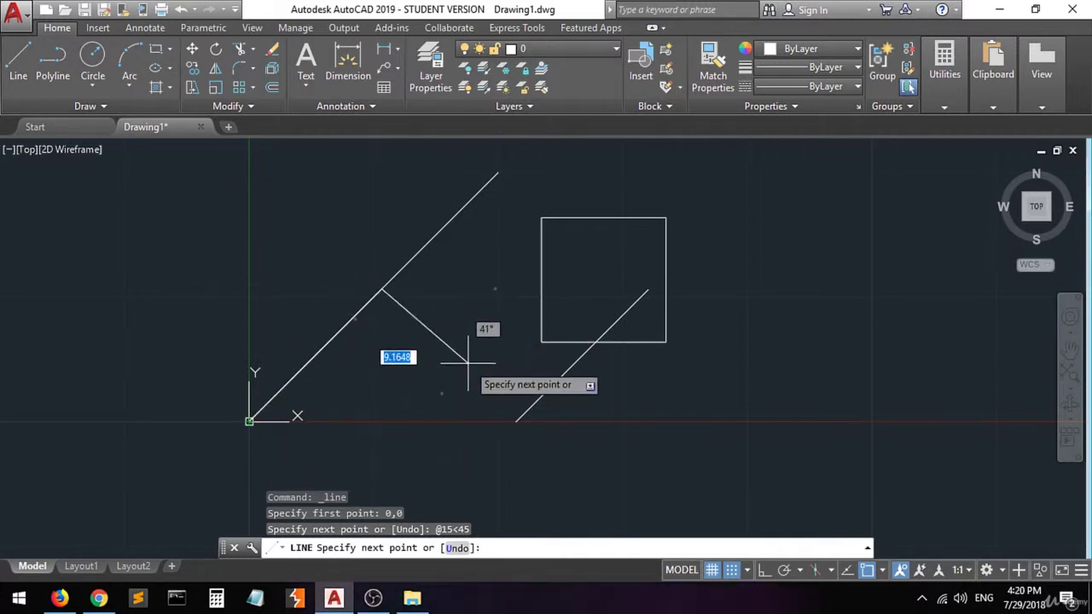
key("ctrl+z")
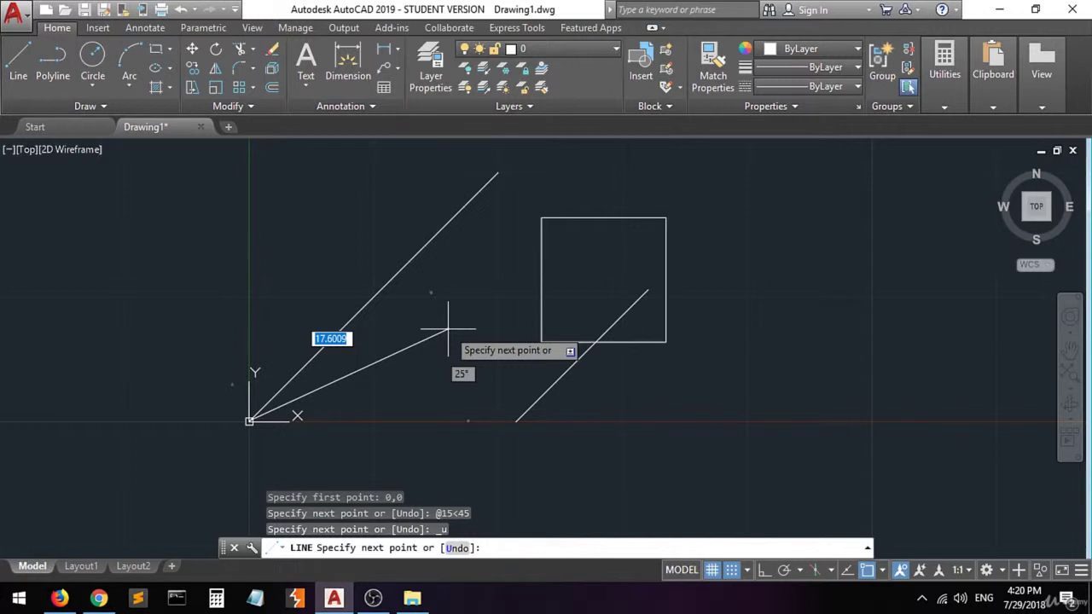
- Draw the line from the origin 15 units long at 30° and finish it
type("15")
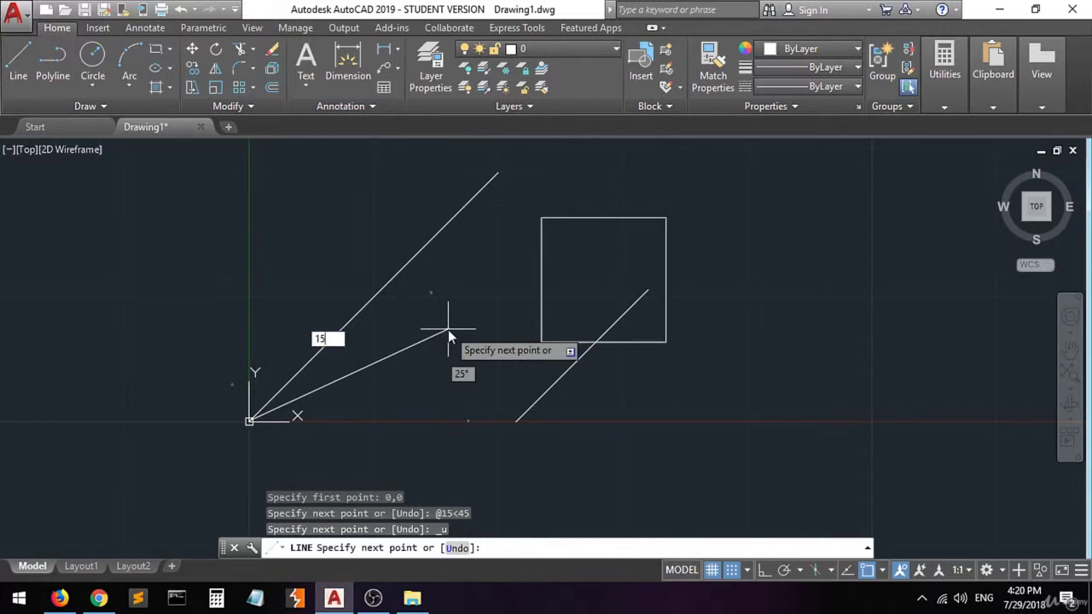
key("Tab")
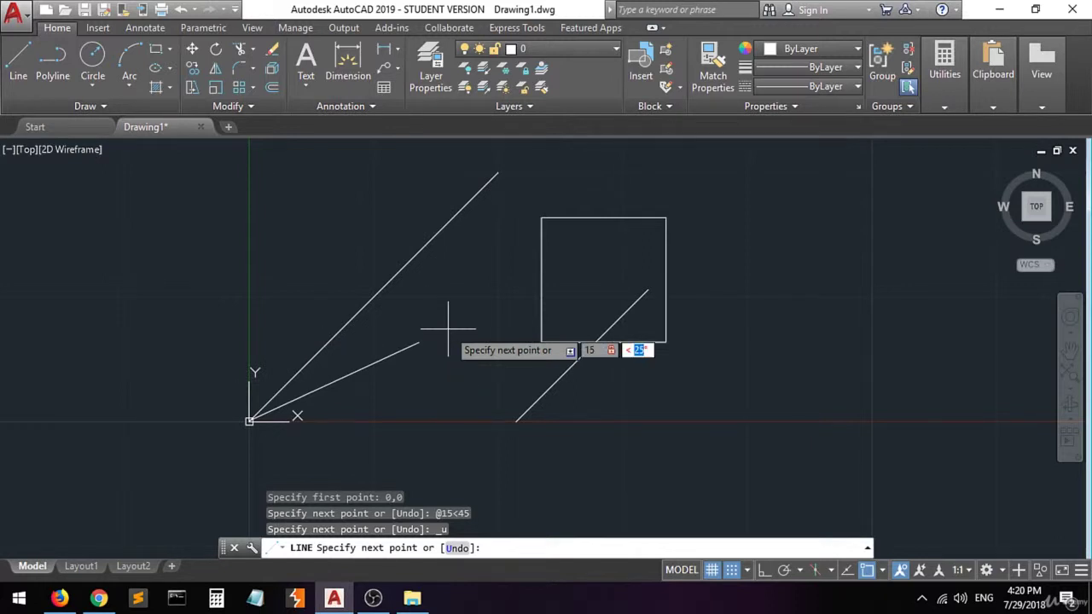
type("30")
key("Return")
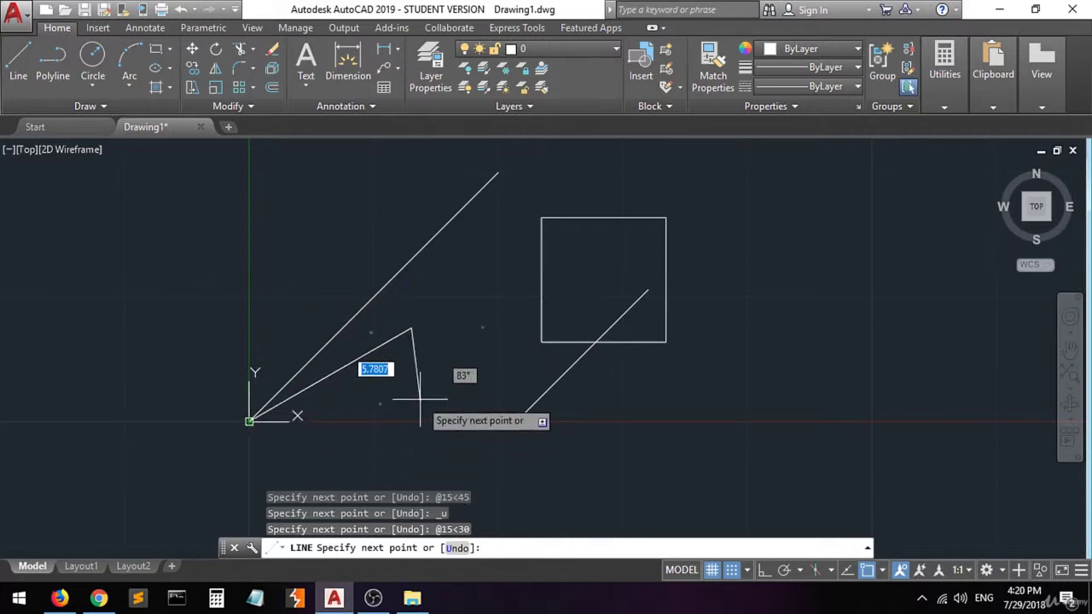
key("Escape")
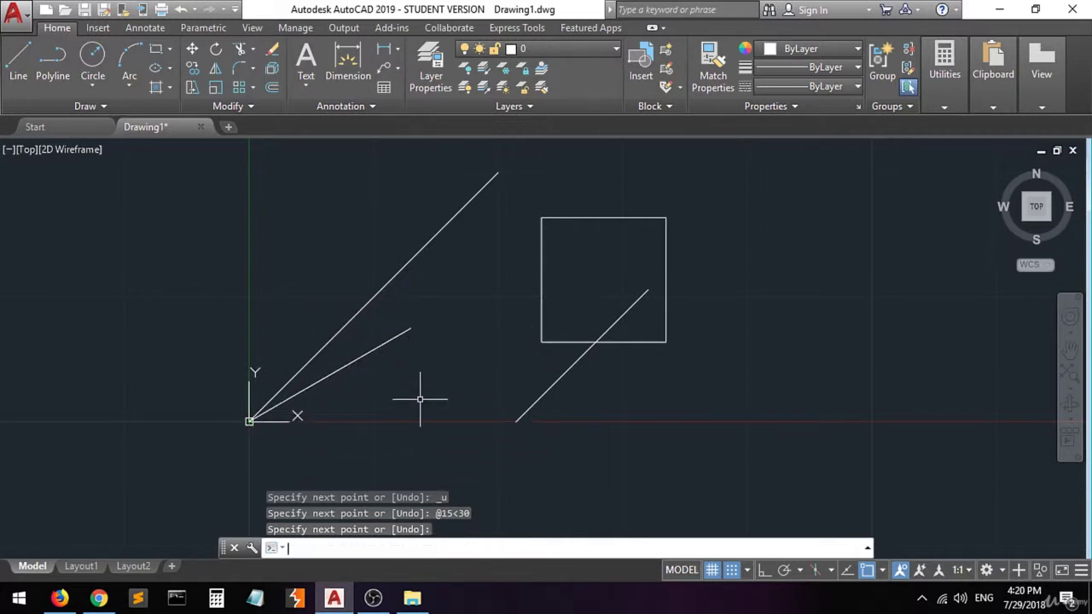
- Draw a line 15 units long at 45° from the square's lower-right corner
left_click(18, 61)
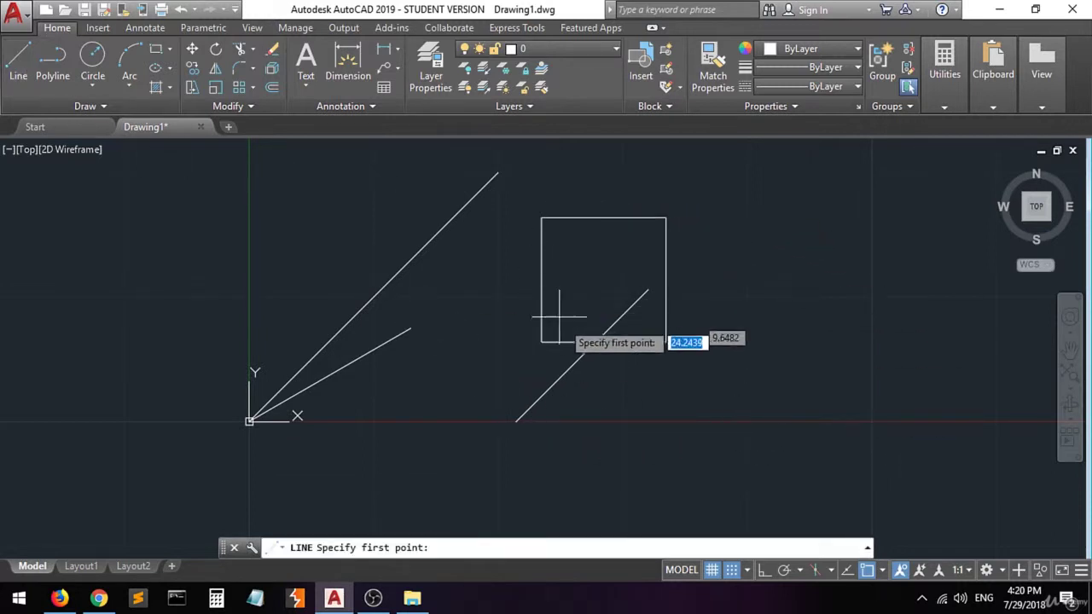
left_click(666, 342)
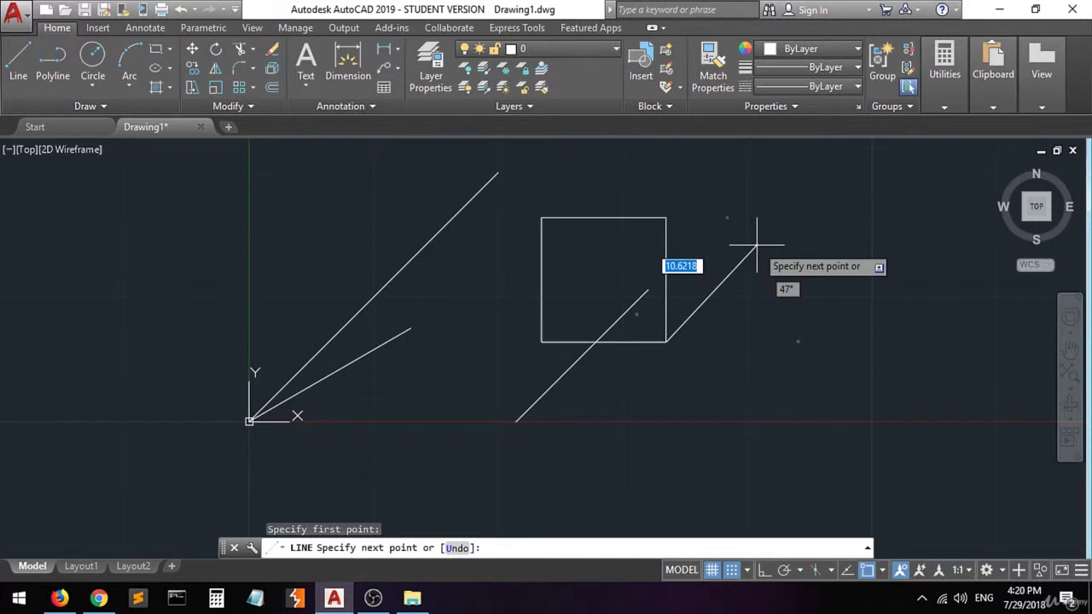
type("15")
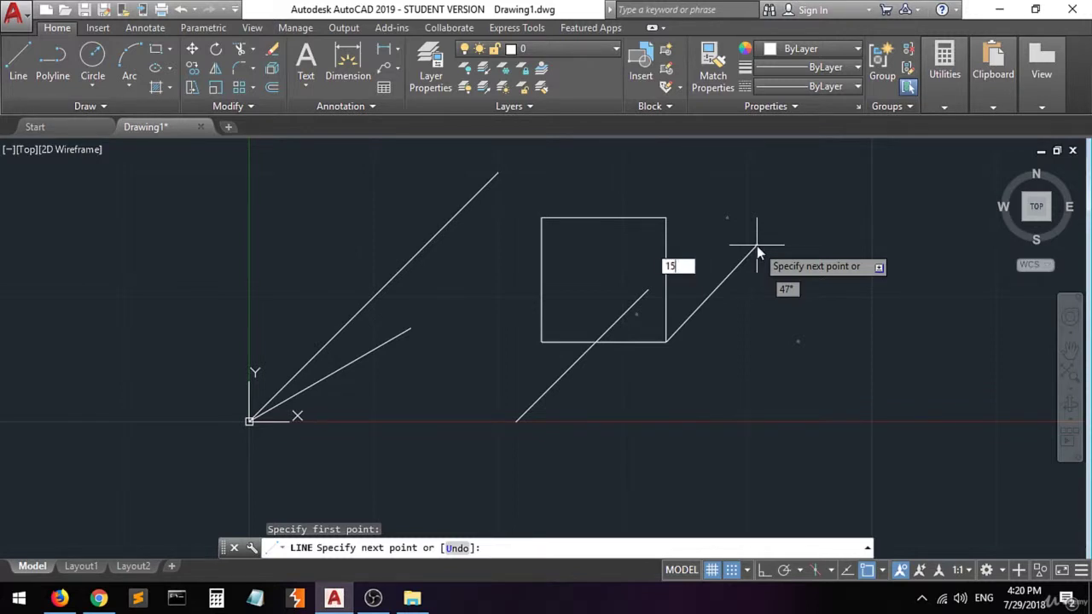
key("Tab")
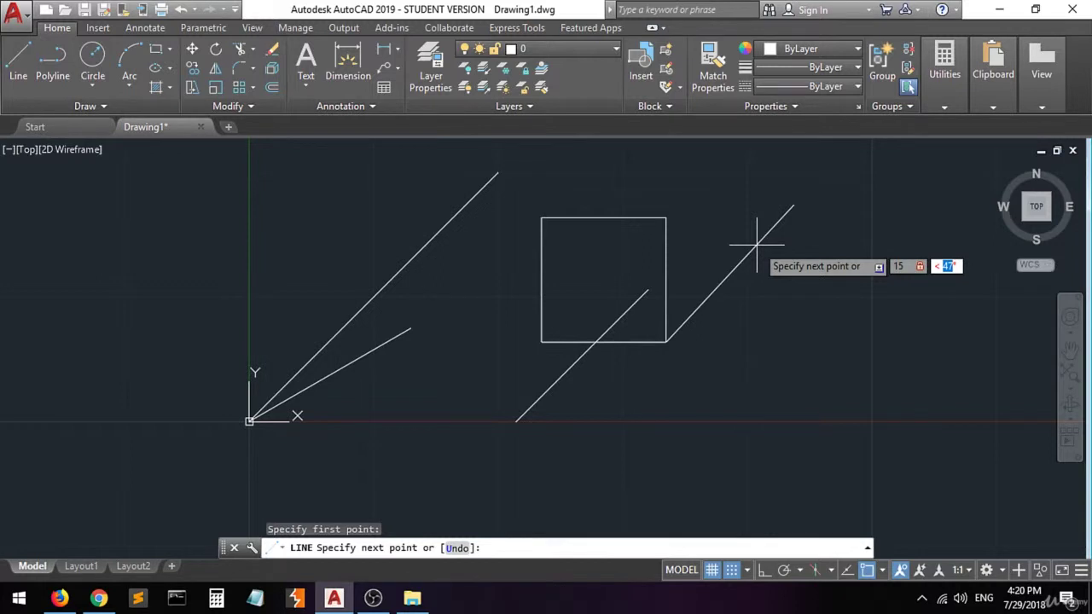
type("45")
key("Return")
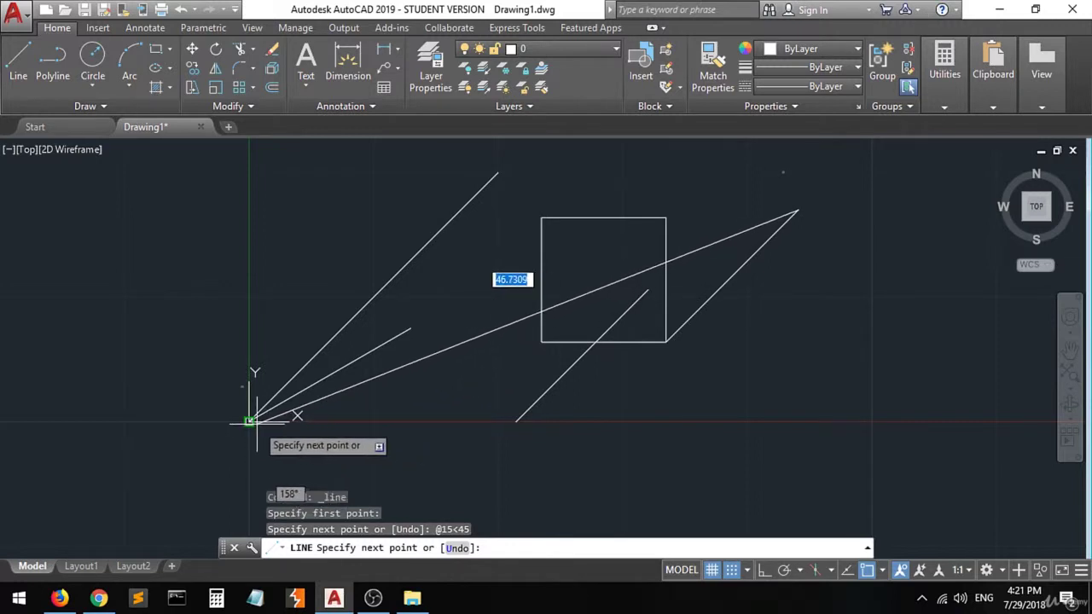
- Try a segment from the new line's upper end to the middle of the 30° line, undo it and end the line
left_click(335, 373)
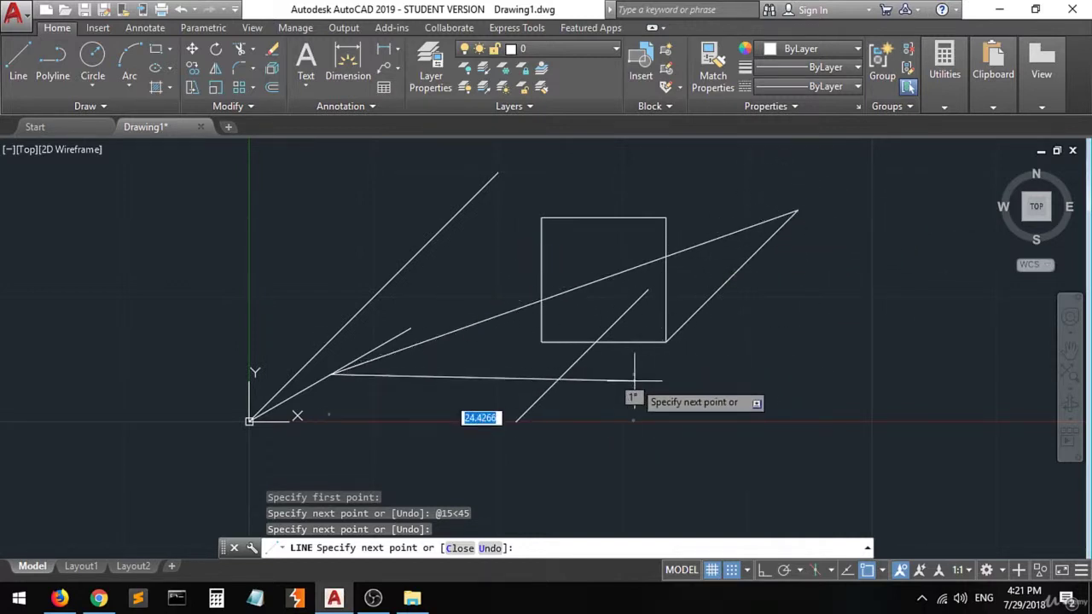
key("ctrl+z")
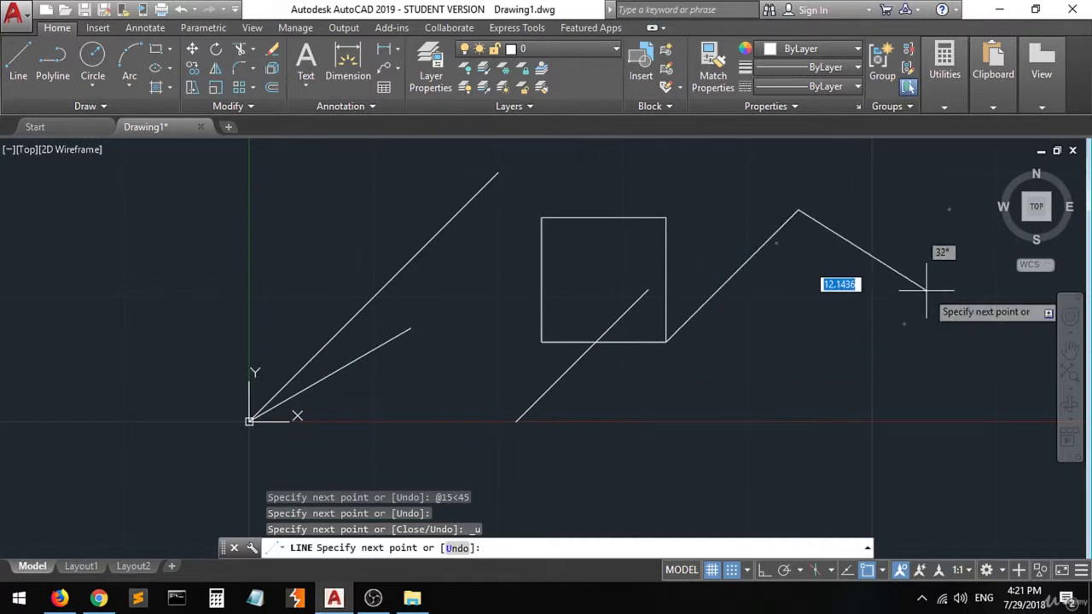
key("Return")
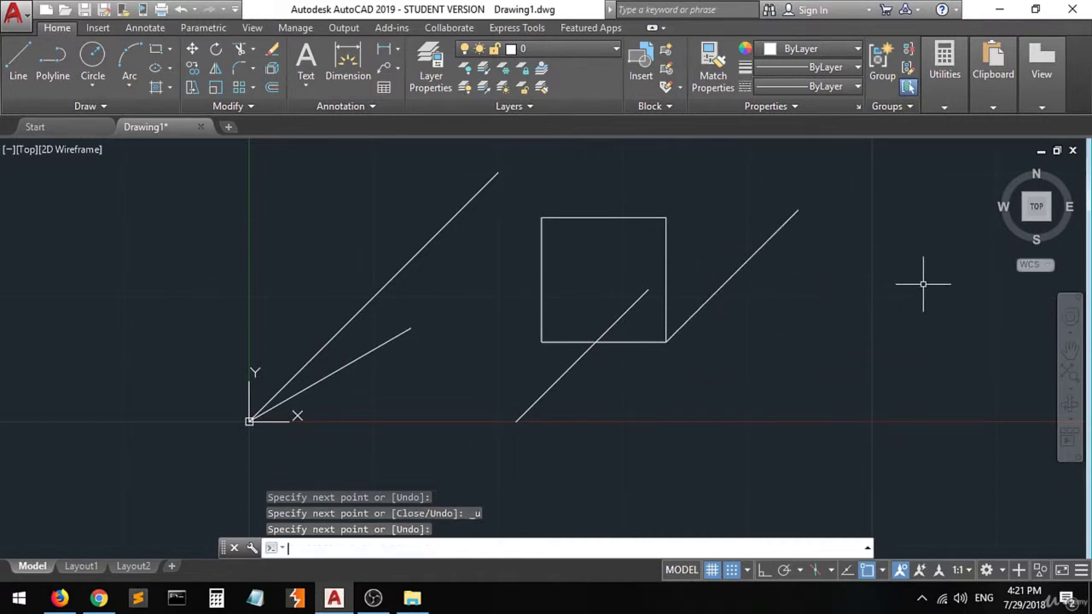
- Draw a separate line 15 units long at 30°, starting just under the X axis below the square's lower-right corner
left_click(18, 64)
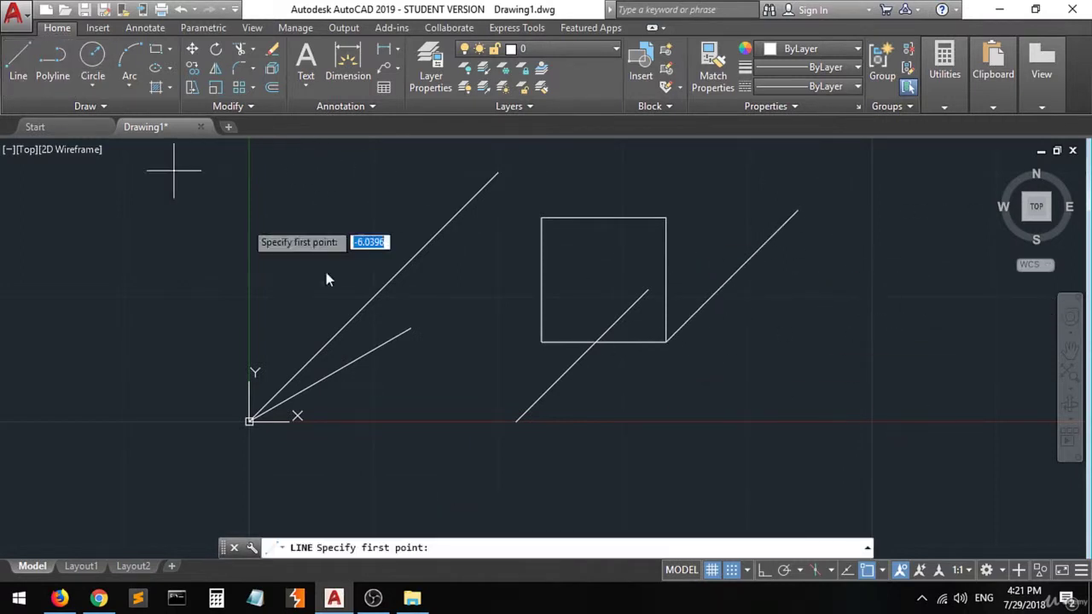
left_click(639, 428)
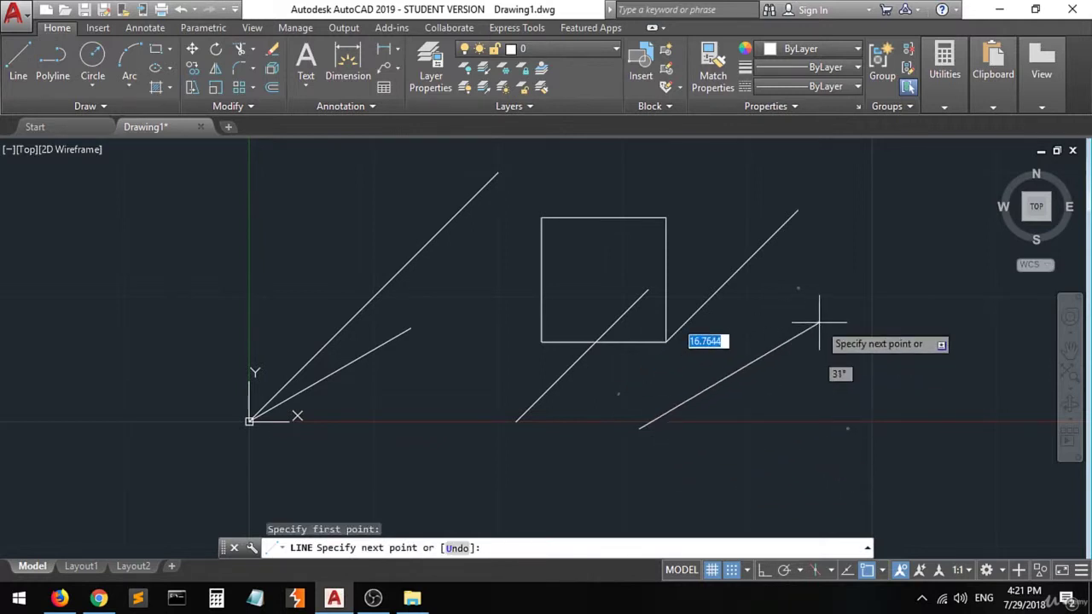
type("15")
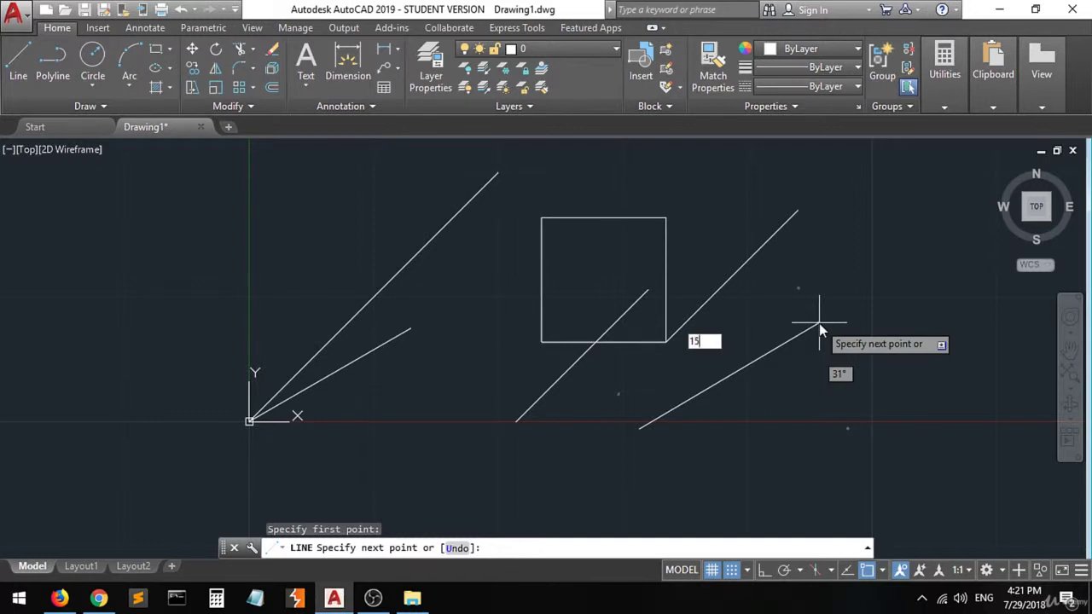
key("Tab")
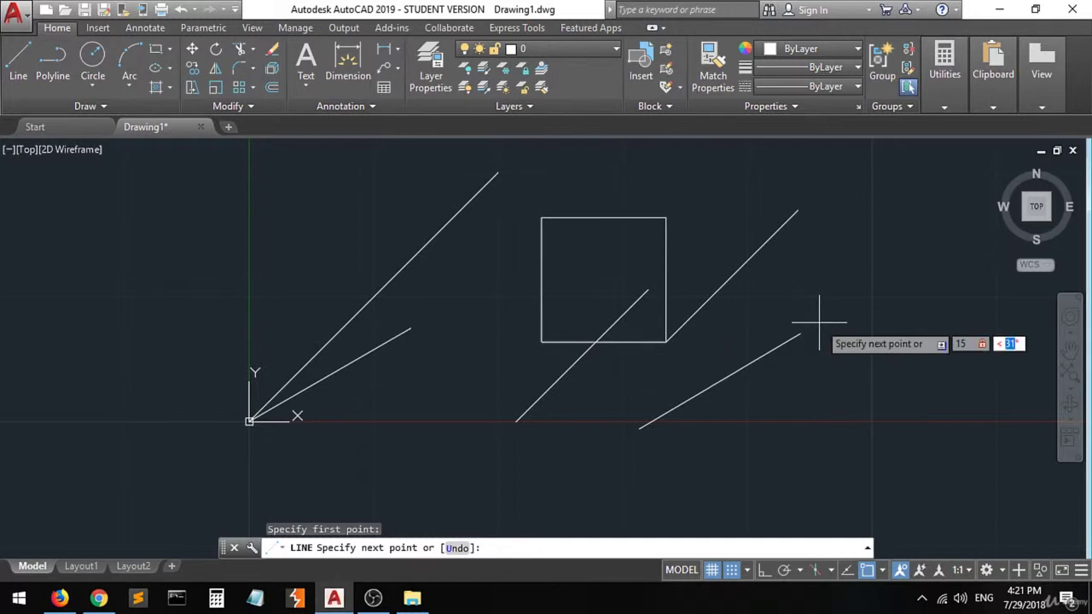
type("30")
key("Return")
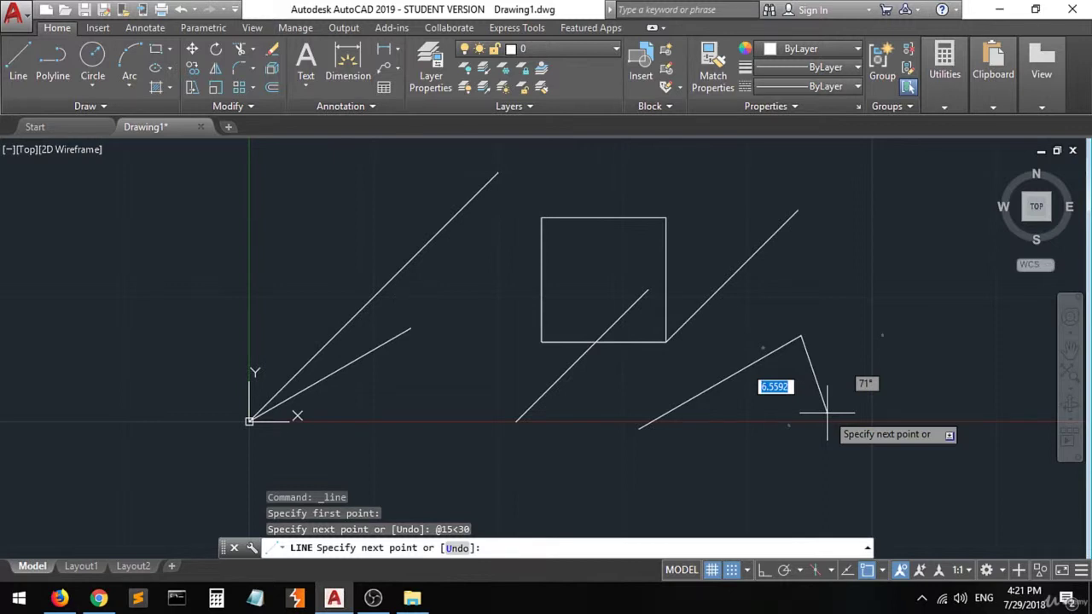
key("Escape")
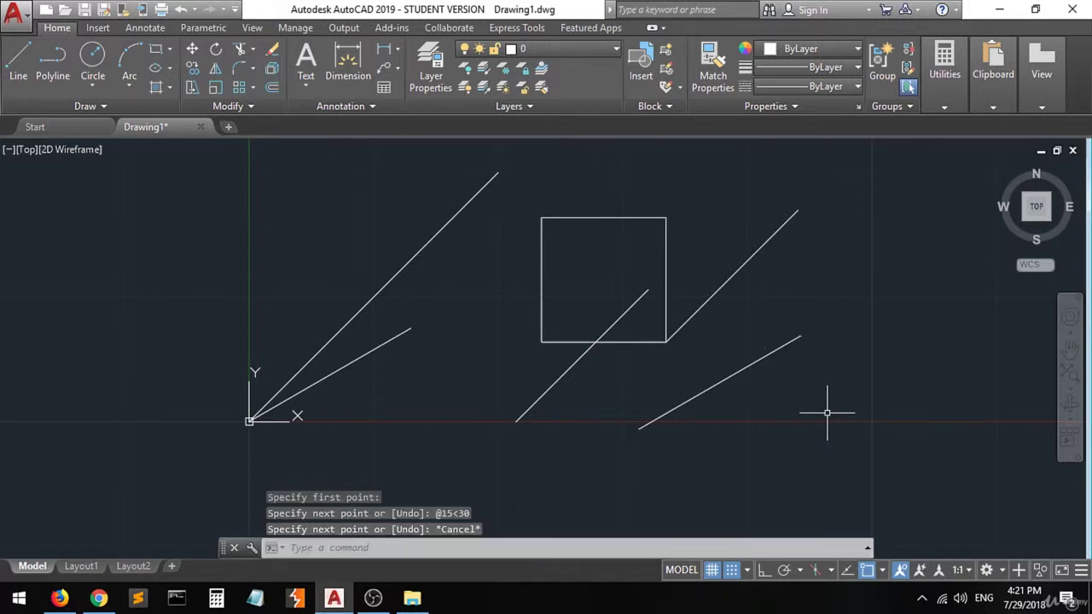
left_click(18, 60)
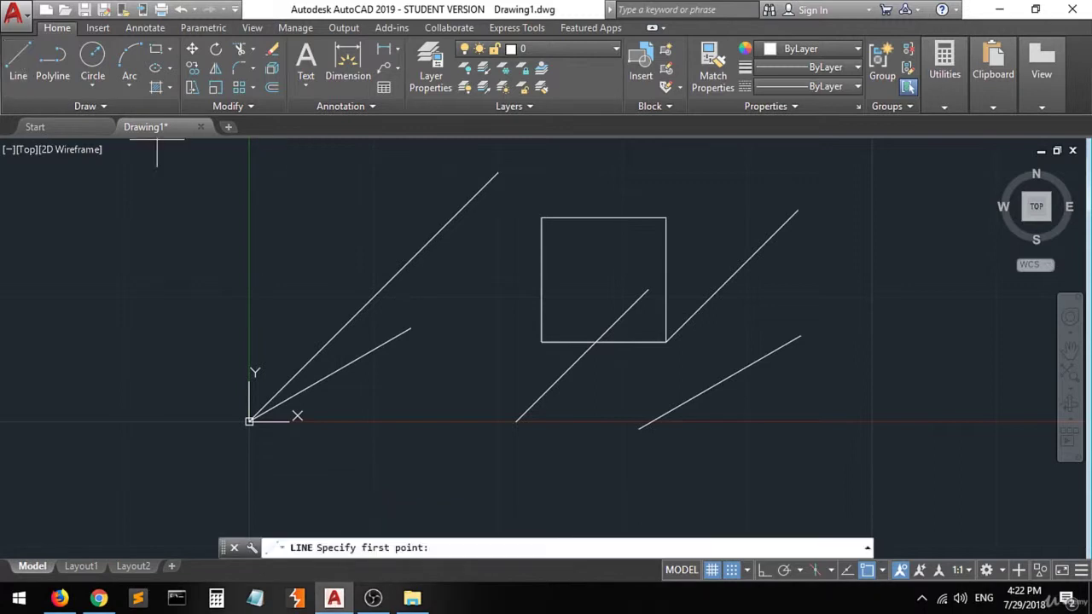
left_click(754, 438)
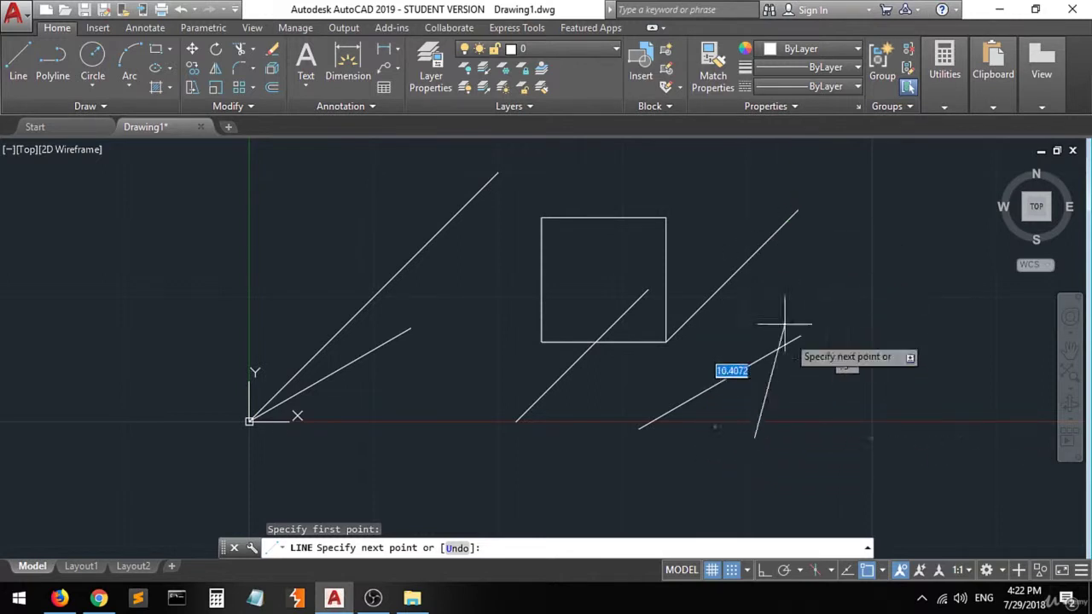
type("10")
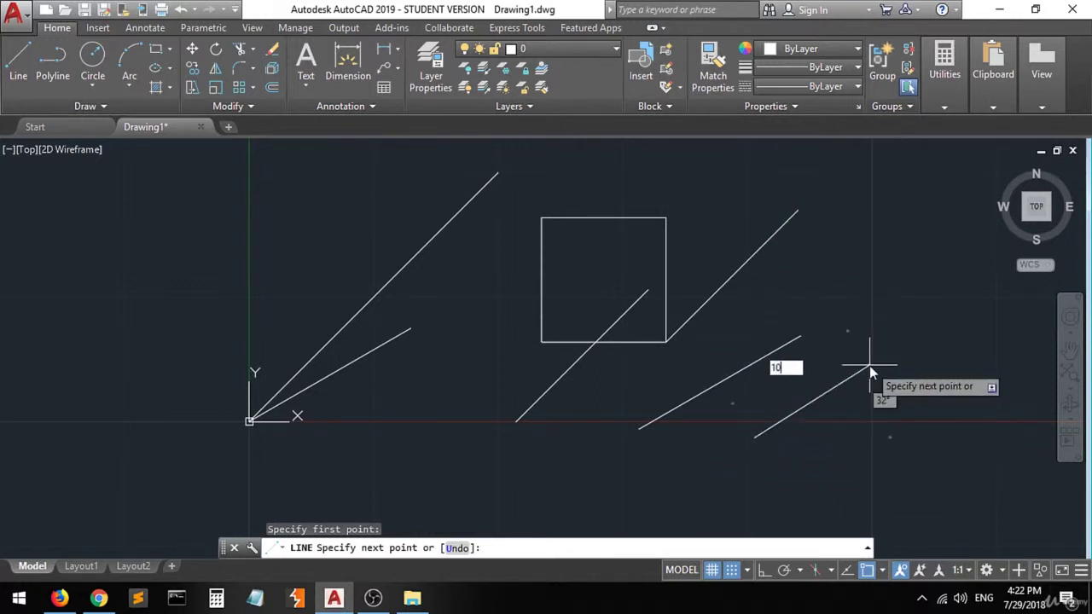
key("Tab")
type("10")
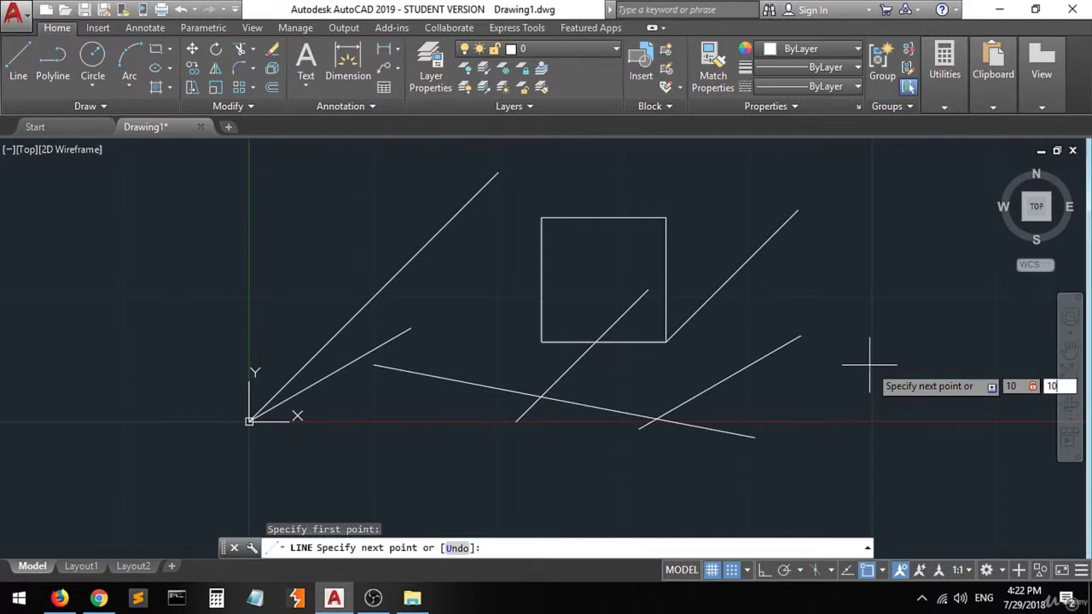
key("Return")
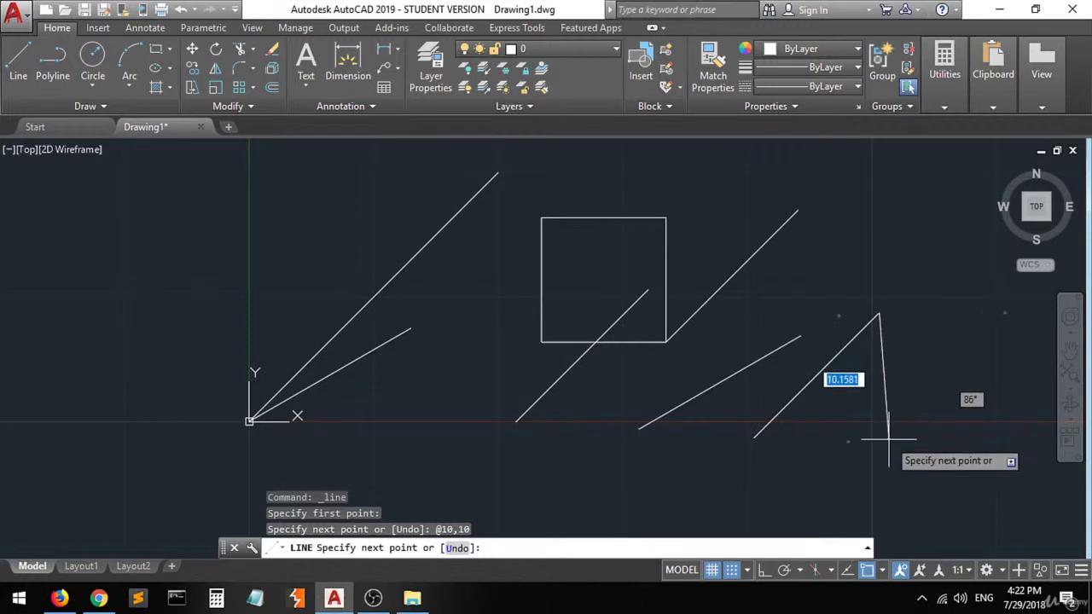
key("Escape")
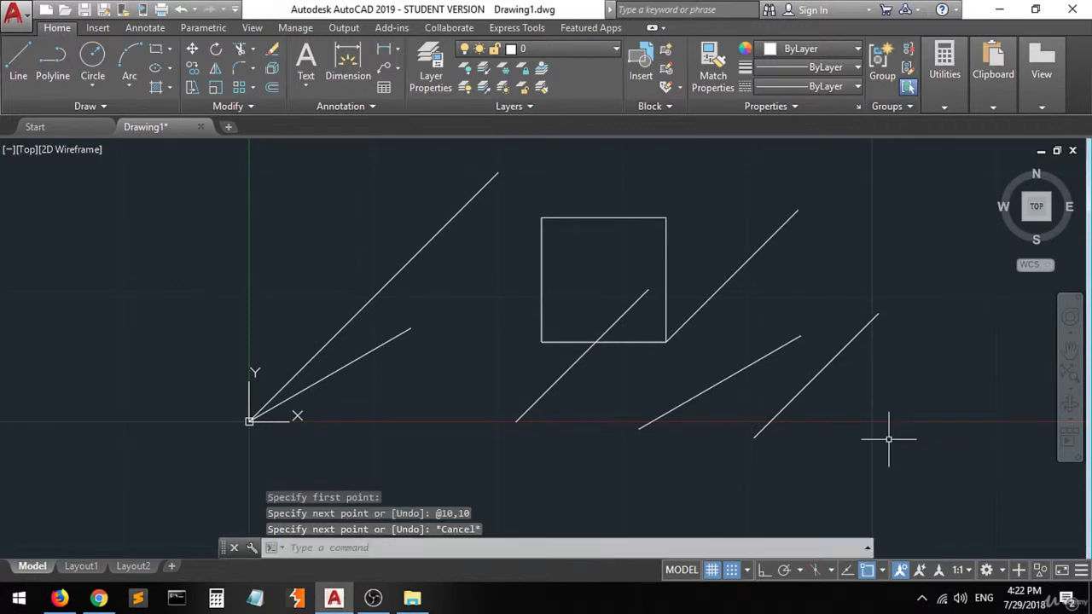